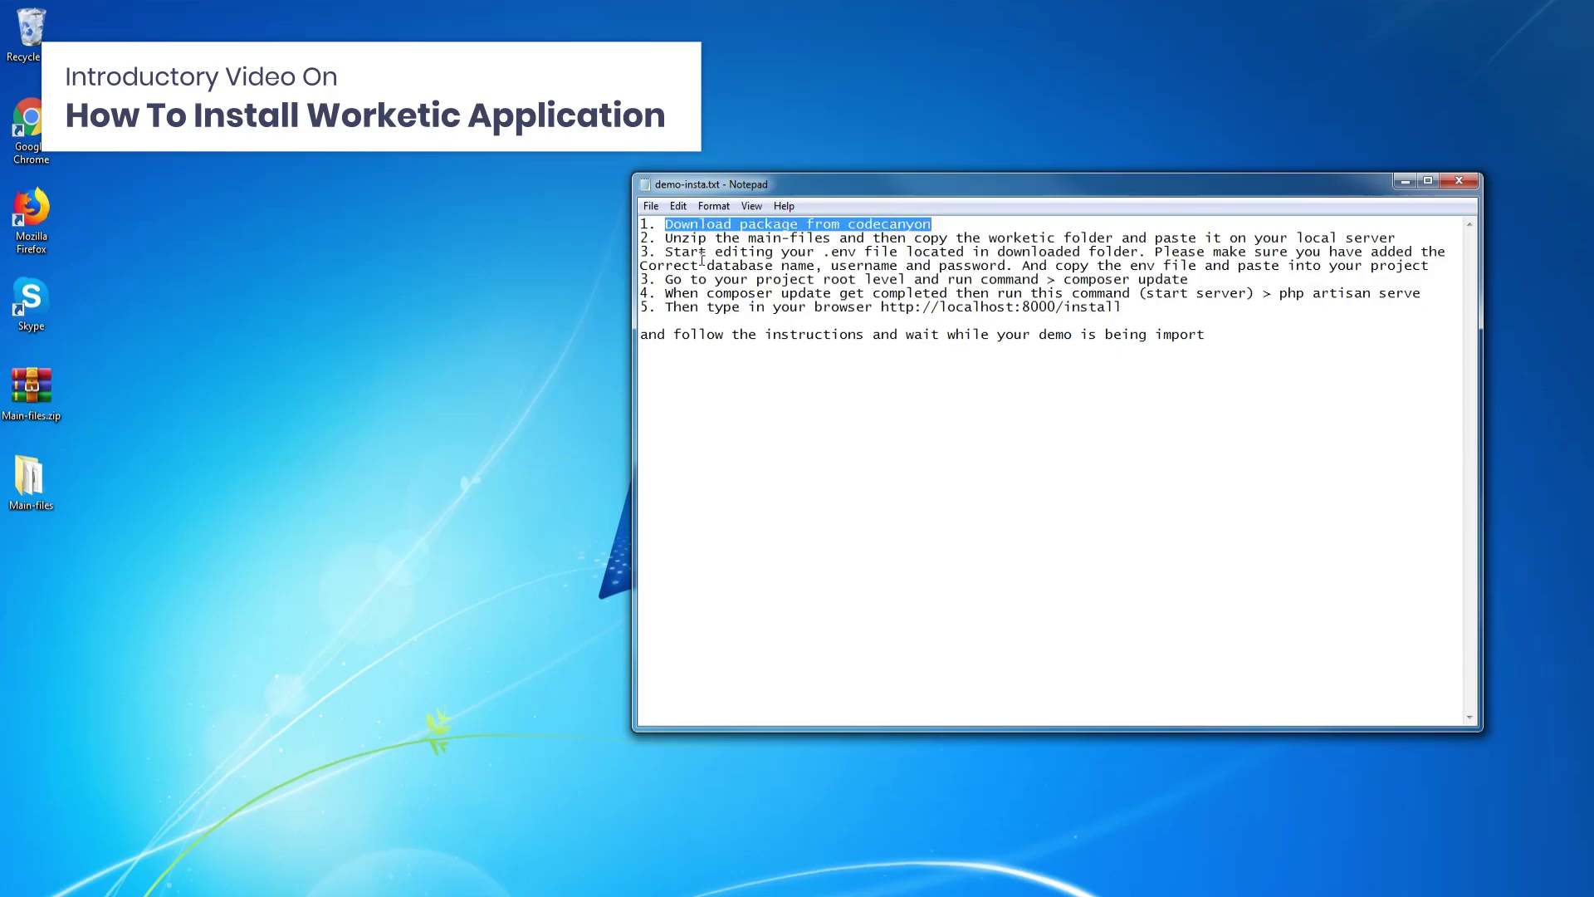
Step: Copy the worketic folder from the Main-files folder on the desktop into the E:\xampp\htdocs folder
{"action": "left_click_drag", "start_coordinate": [666, 238], "coordinate": [1392, 238]}
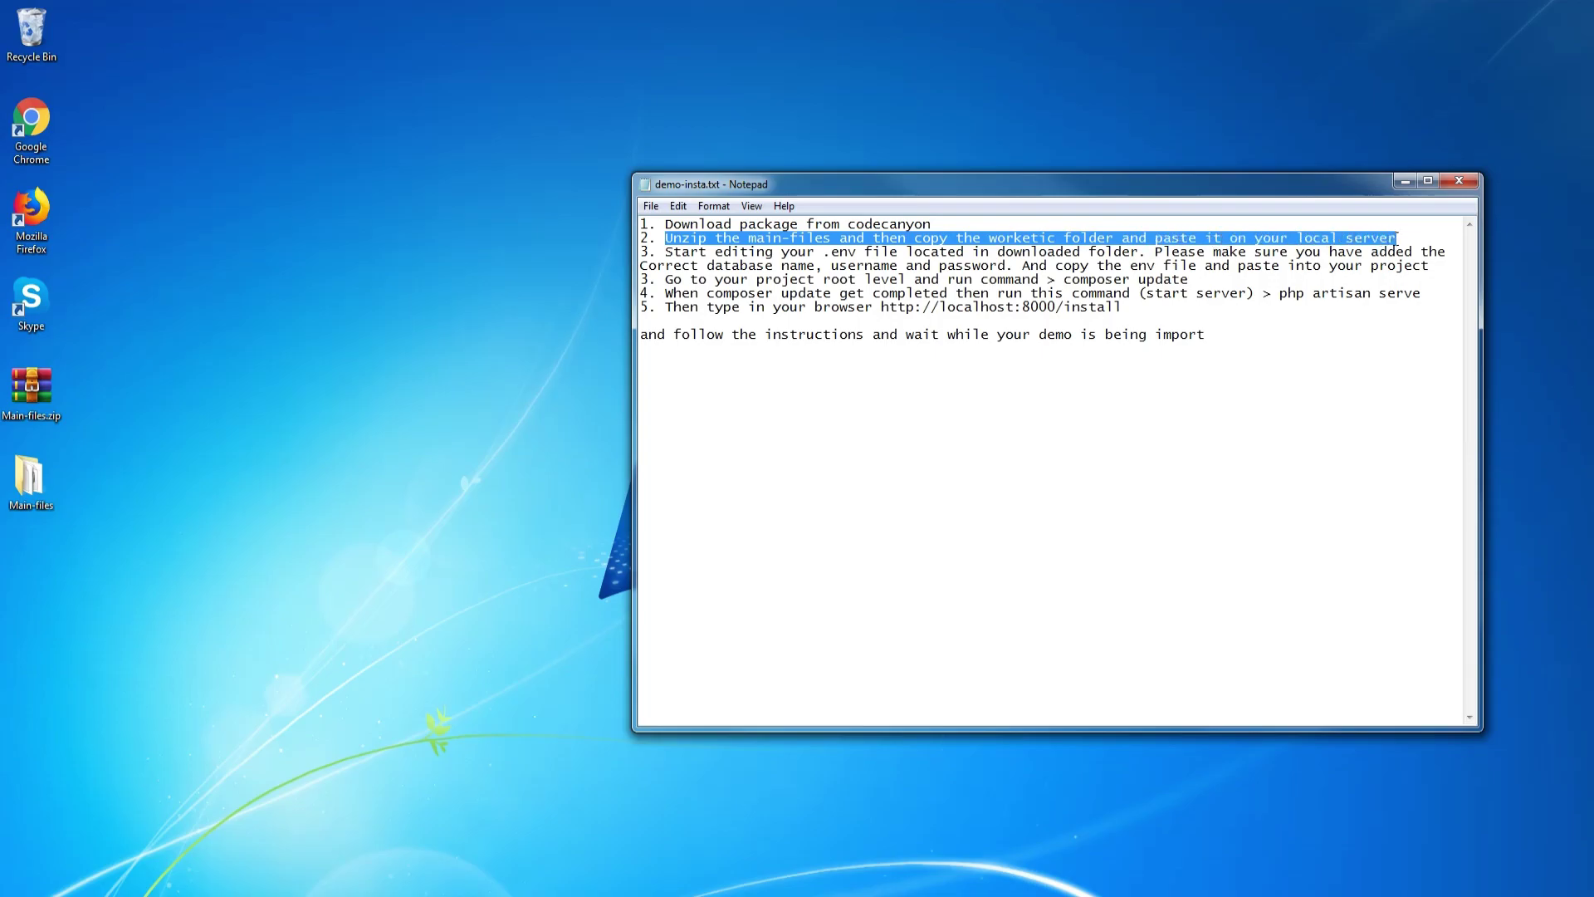
{"action": "left_click", "coordinate": [93, 508]}
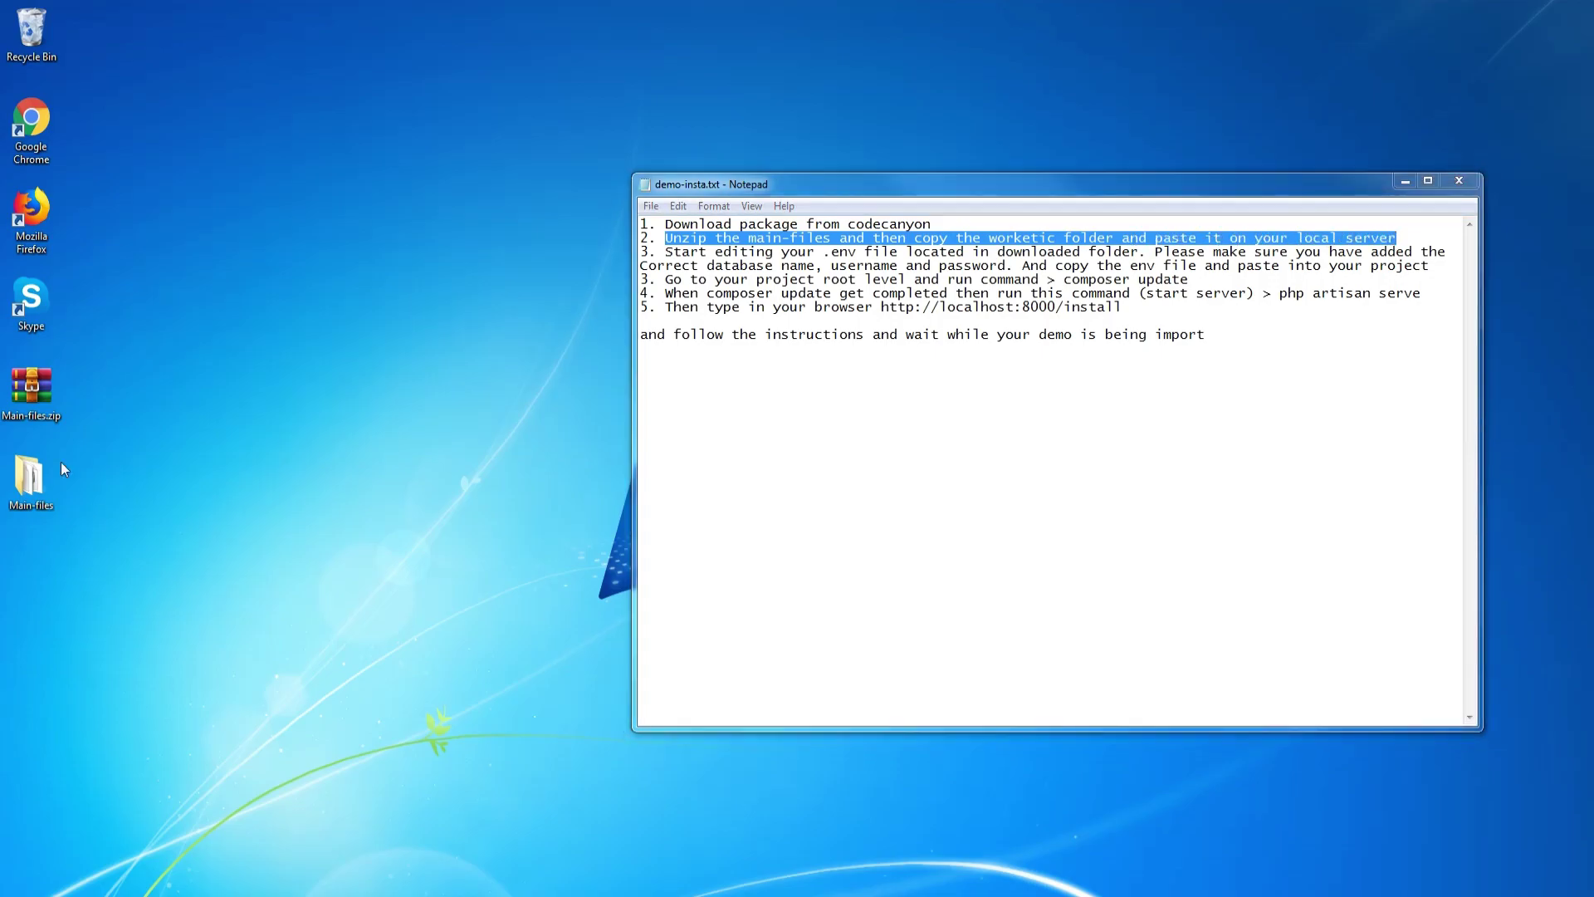
{"action": "left_click", "coordinate": [29, 499]}
{"action": "double_click", "coordinate": [29, 498]}
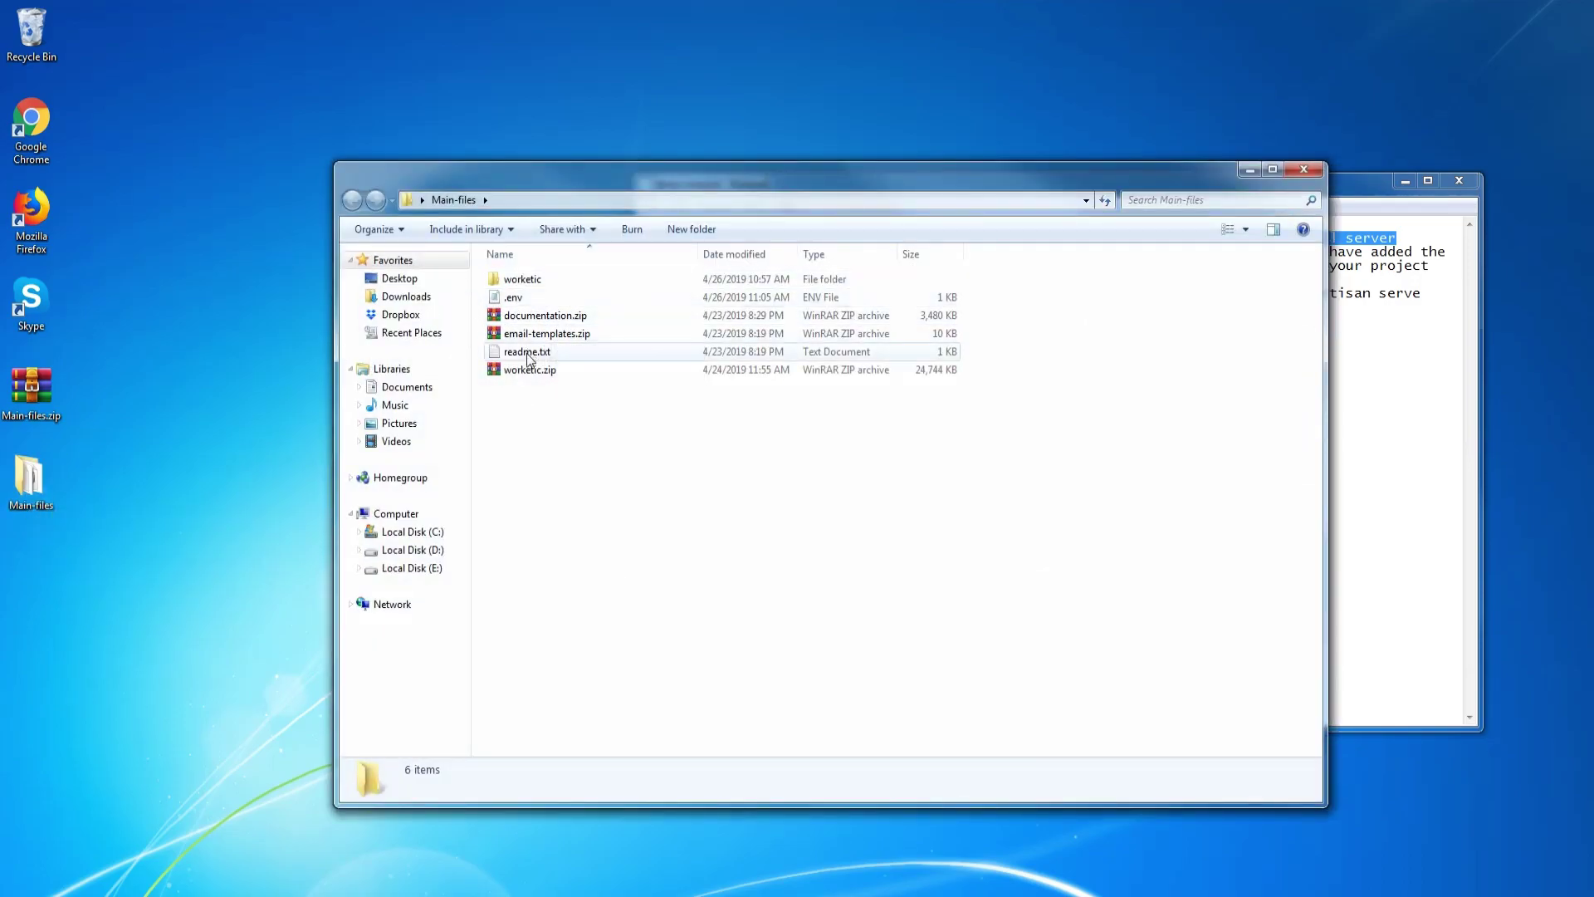
{"action": "right_click", "coordinate": [520, 283]}
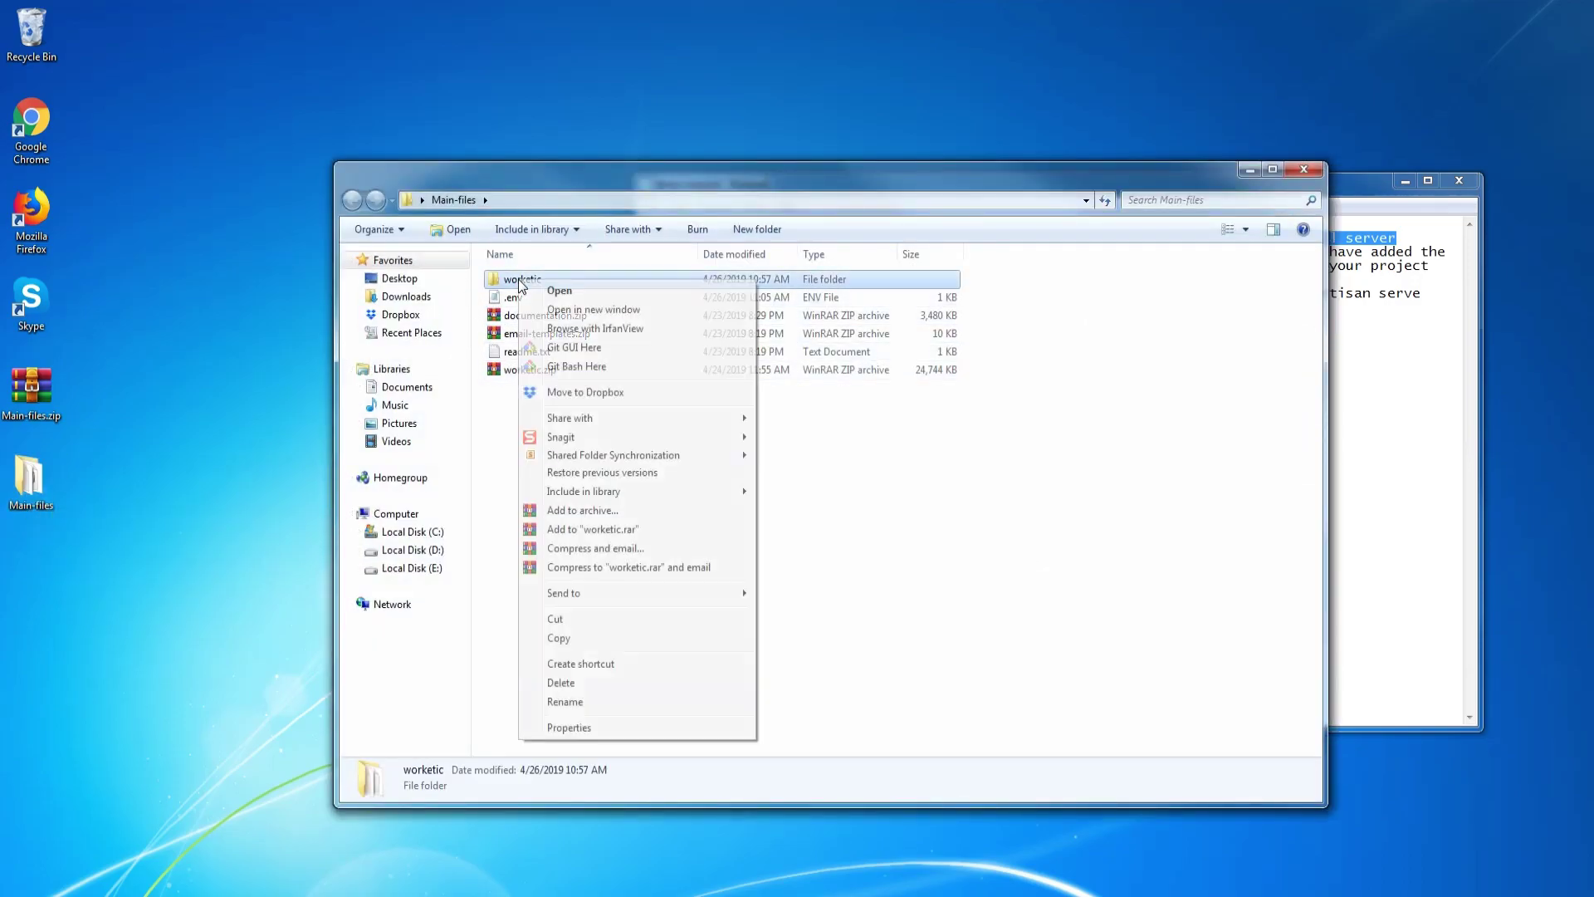
{"action": "left_click", "coordinate": [559, 639]}
{"action": "mouse_move", "coordinate": [249, 888]}
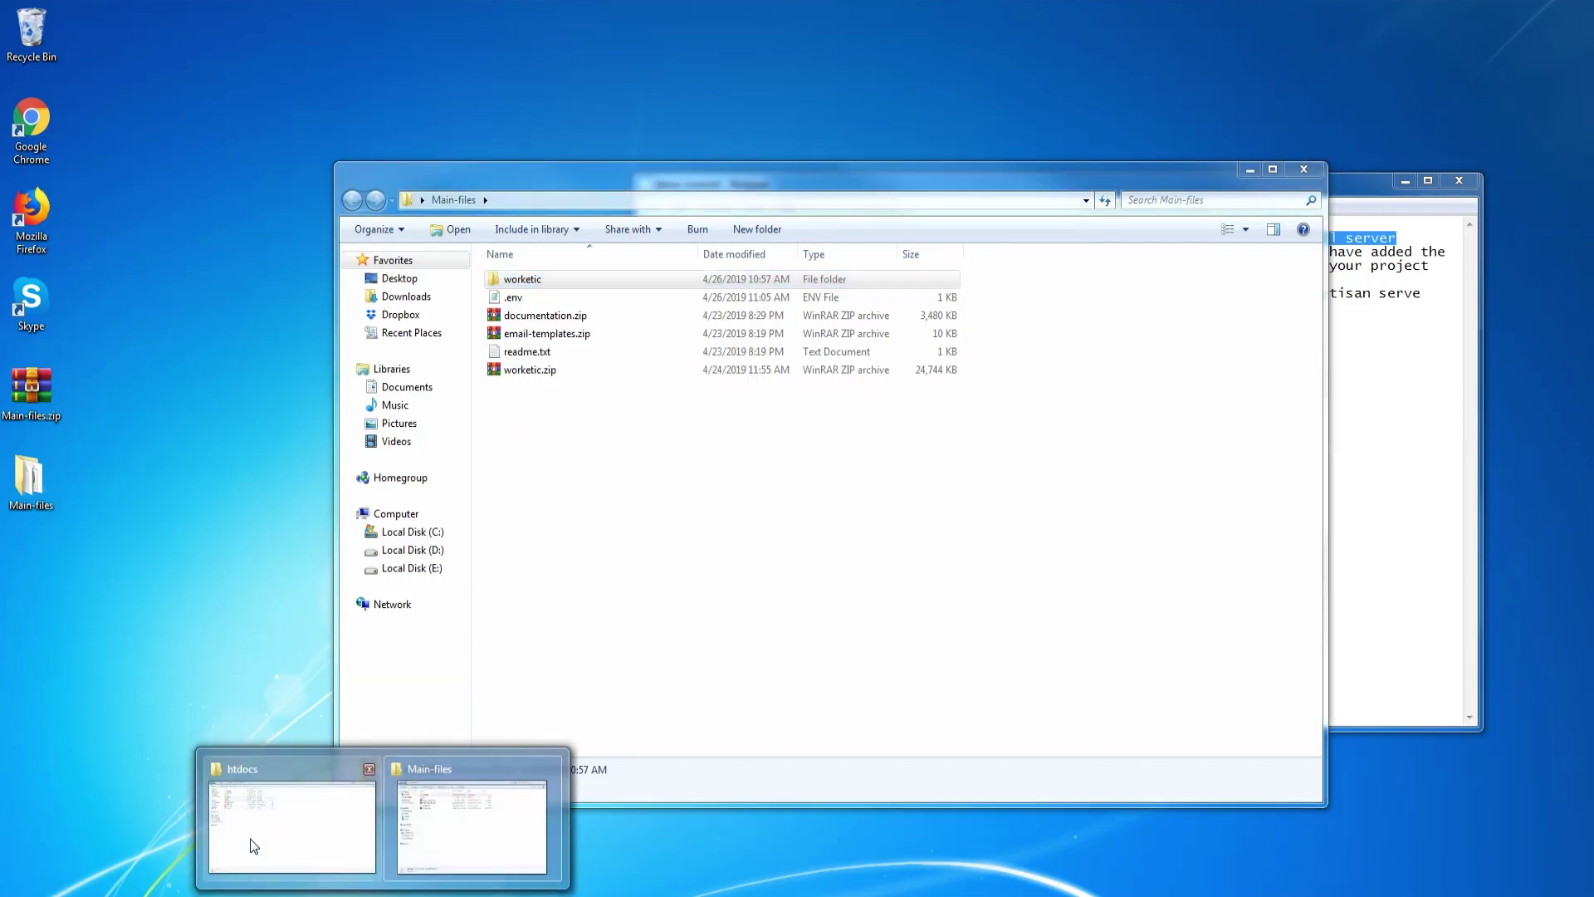
{"action": "left_click", "coordinate": [249, 839]}
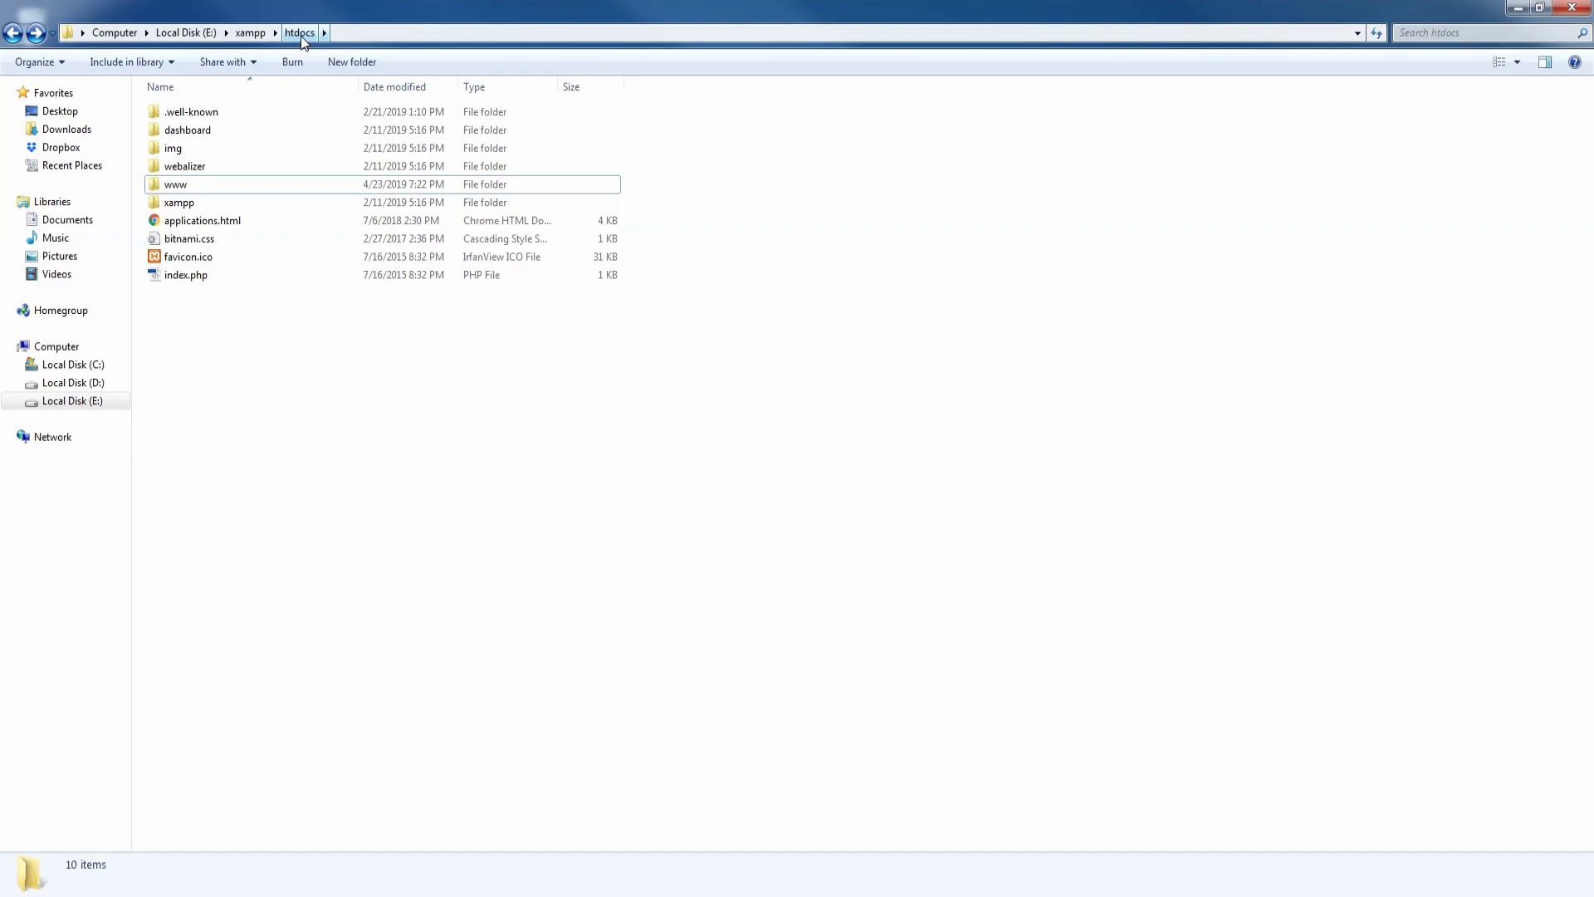
{"action": "right_click", "coordinate": [221, 355]}
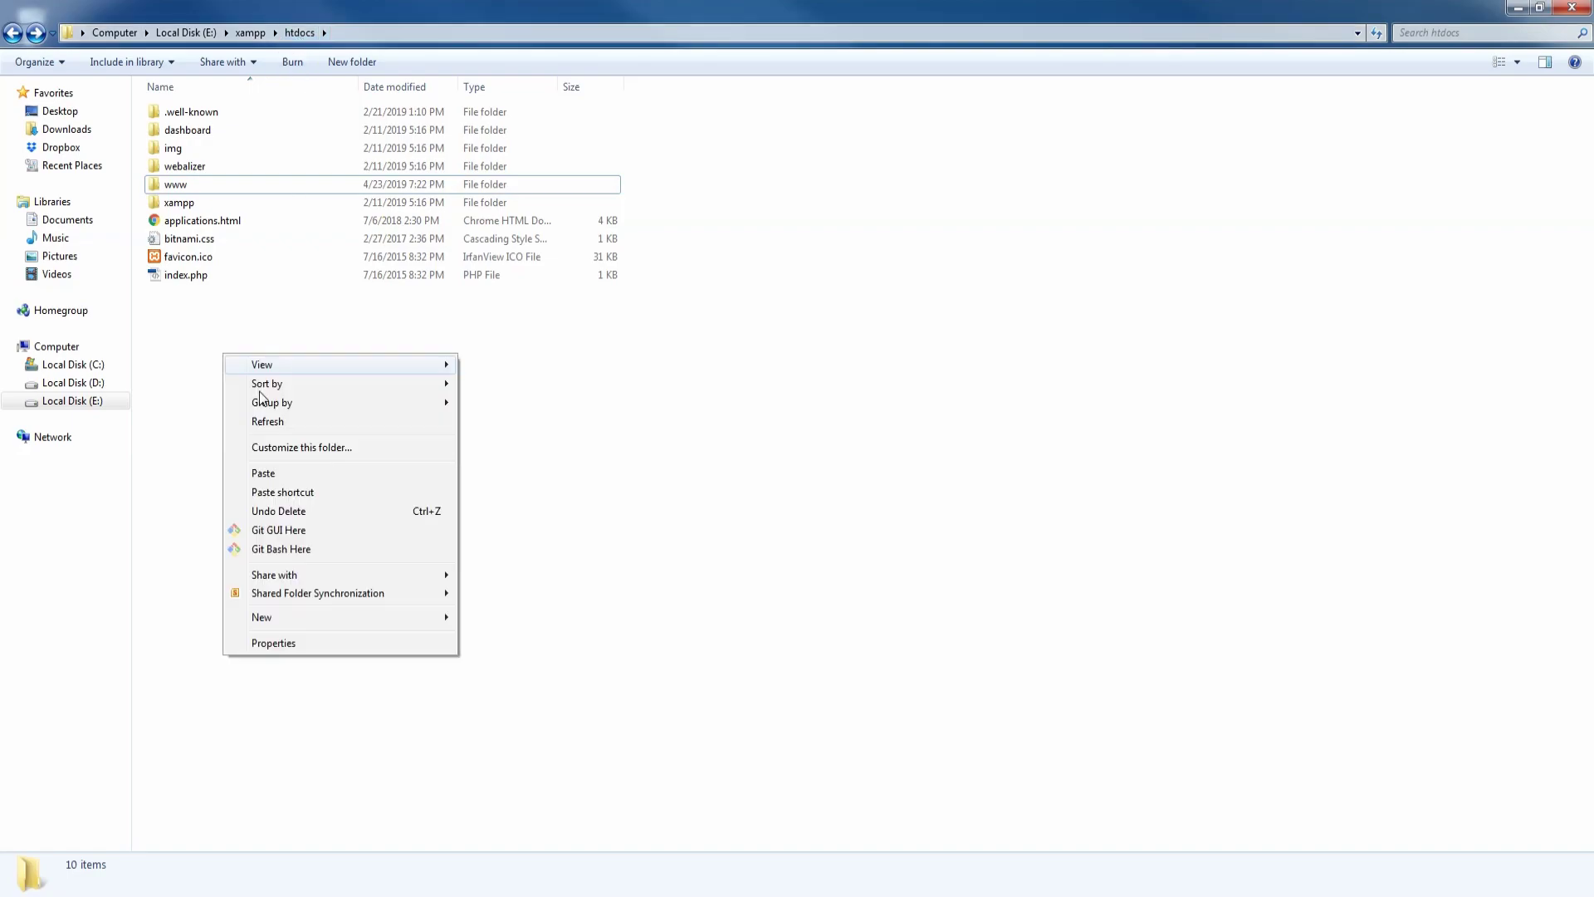
{"action": "left_click", "coordinate": [273, 475]}
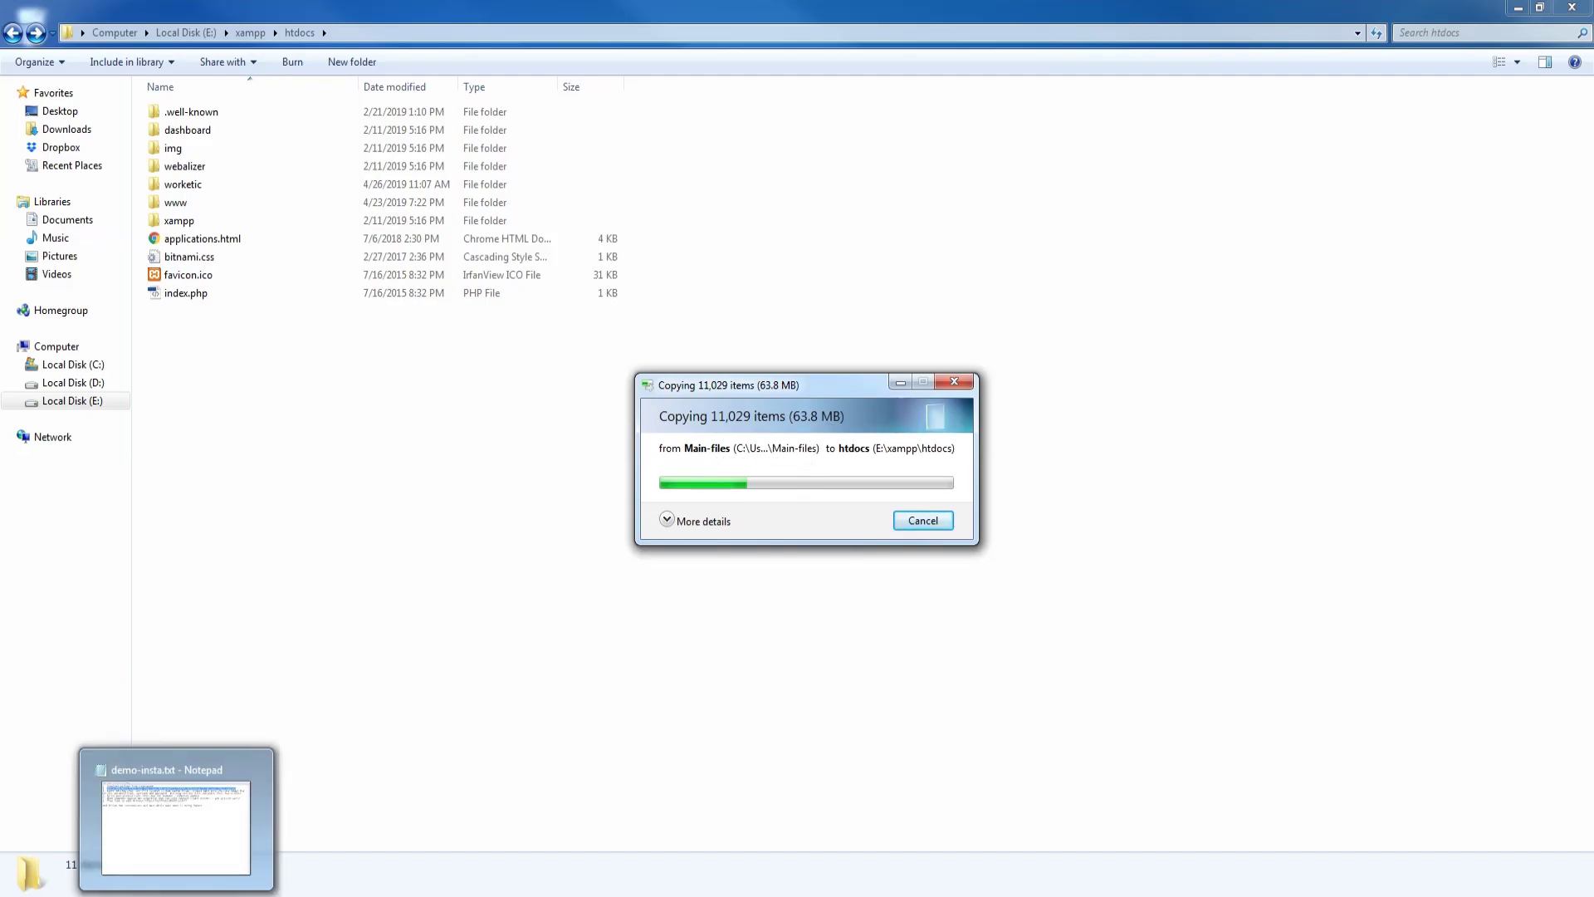
Step: Review the .env editing instruction in demo-insta.txt and open the .env file from the Main-files folder in Notepad++
{"action": "left_click", "coordinate": [176, 896]}
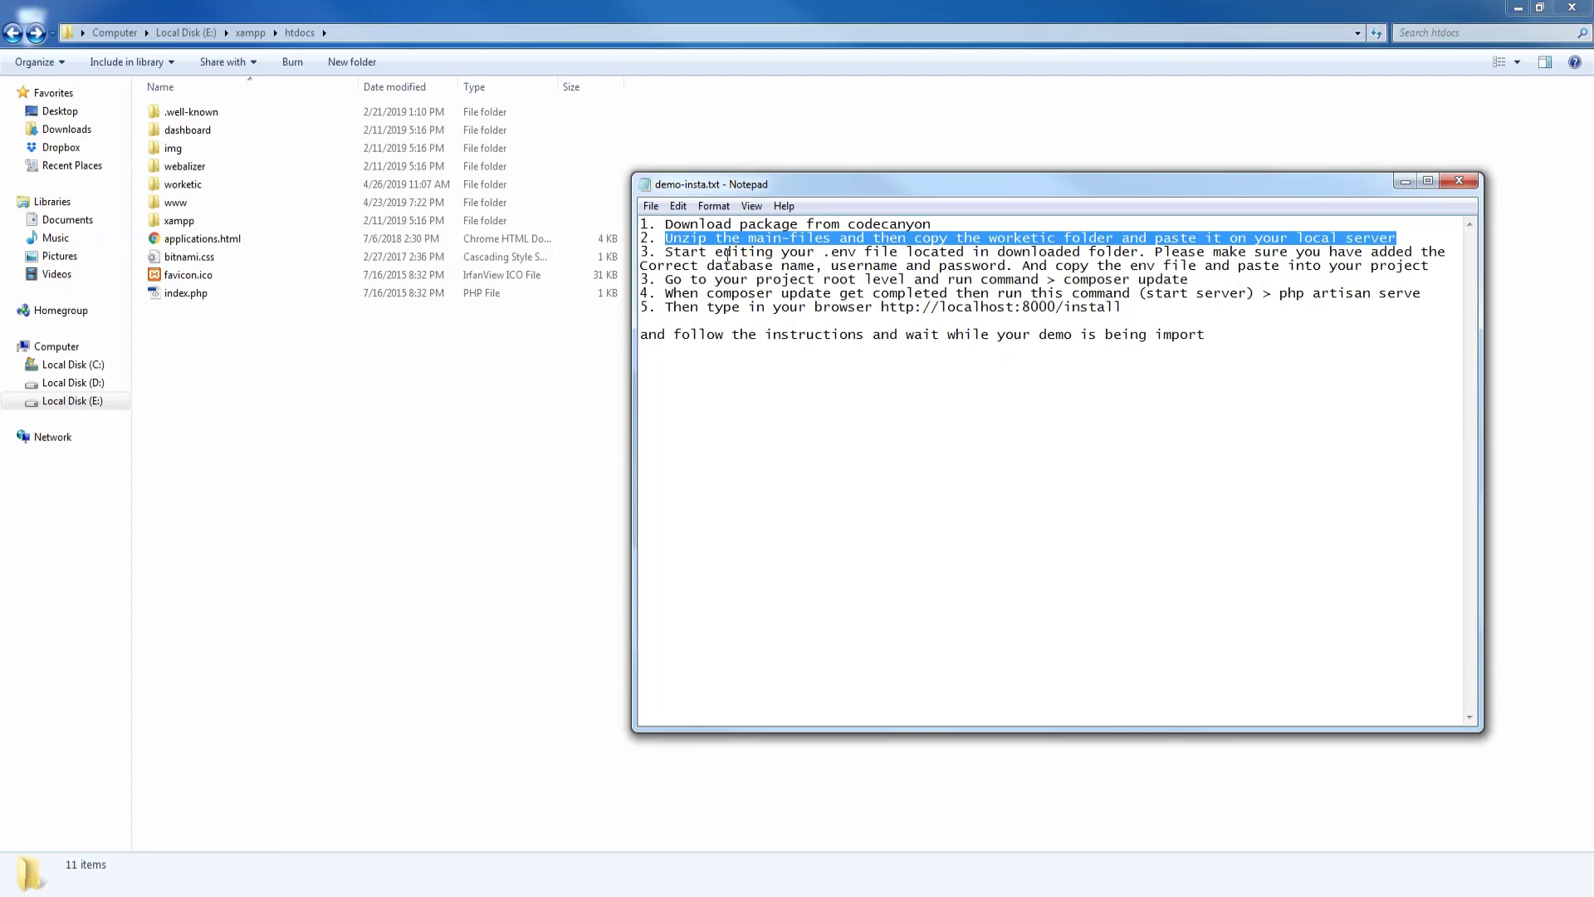
{"action": "left_click", "coordinate": [703, 252]}
{"action": "left_click_drag", "start_coordinate": [669, 255], "coordinate": [1430, 270]}
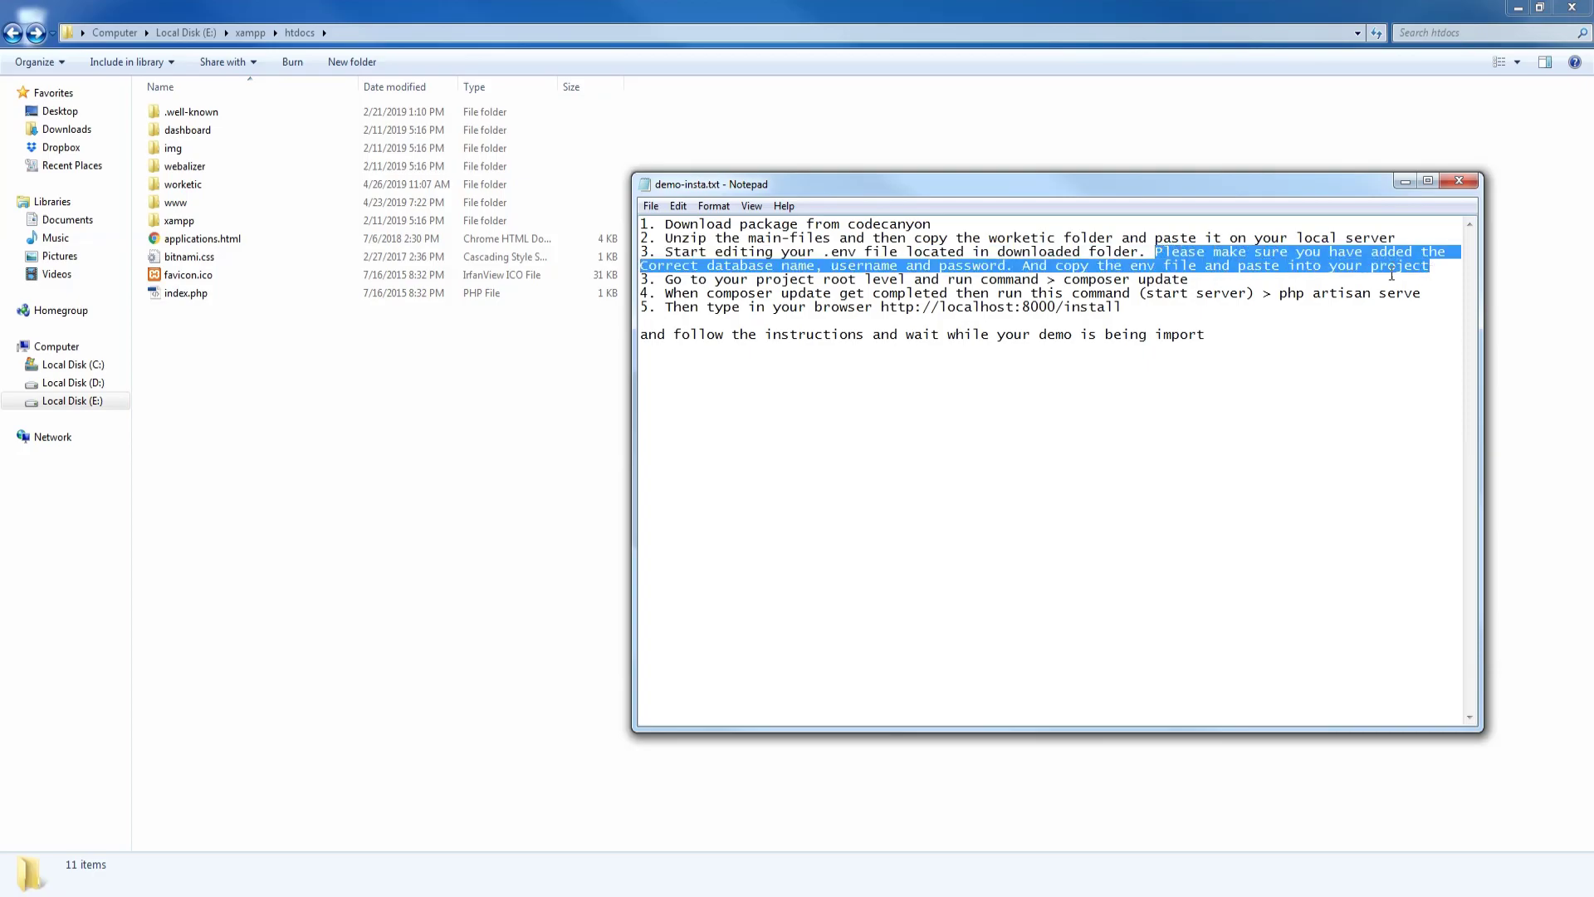
{"action": "left_click", "coordinate": [568, 415]}
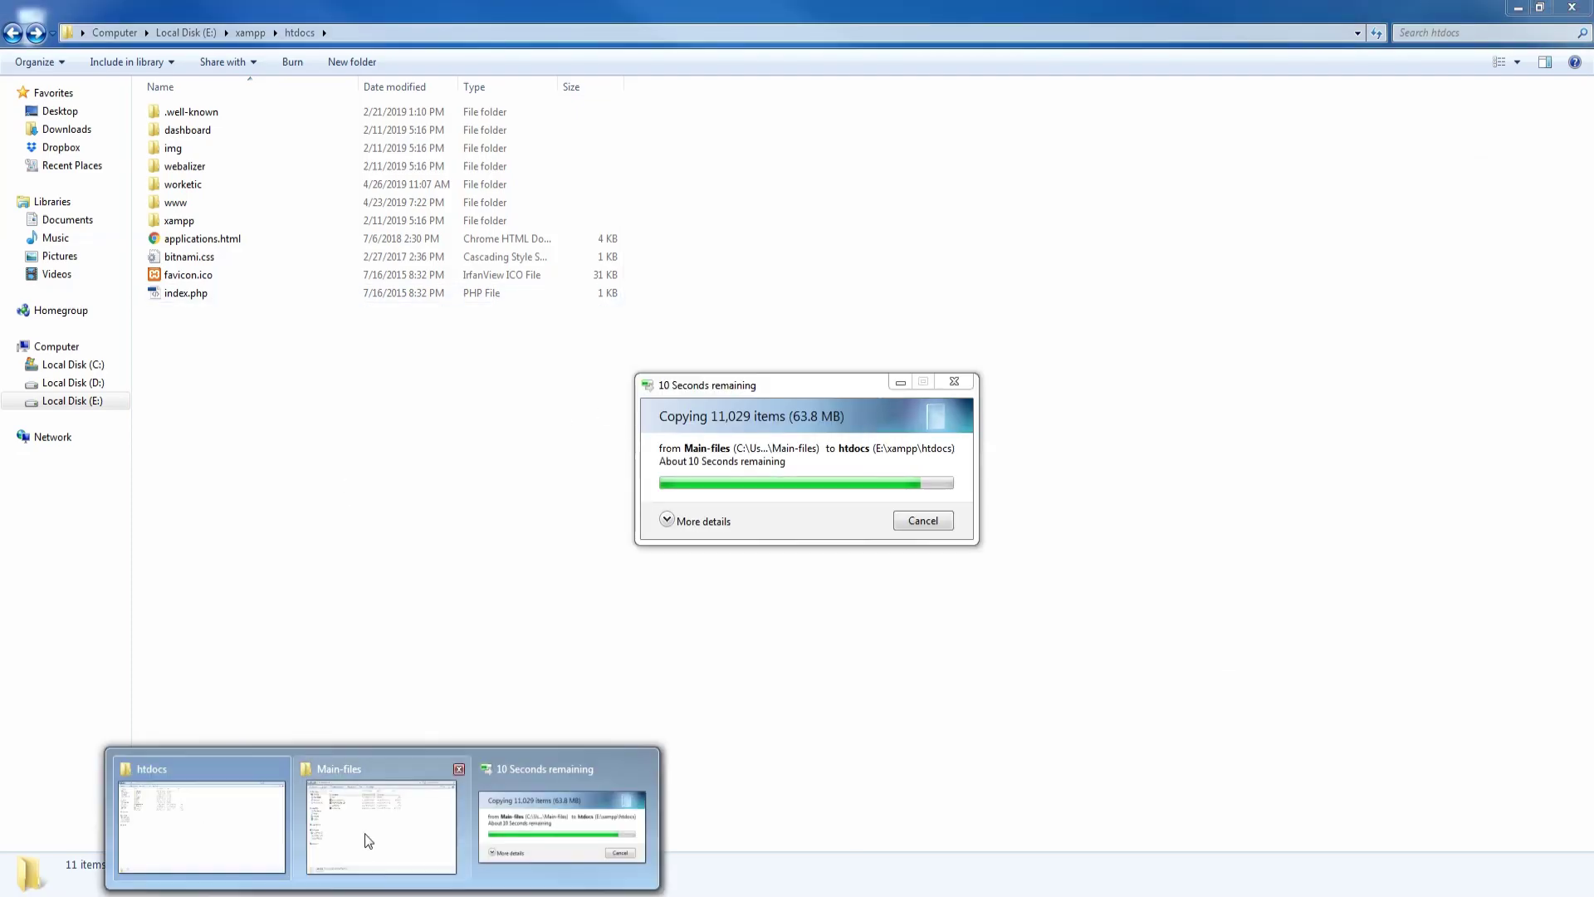
{"action": "left_click", "coordinate": [369, 865]}
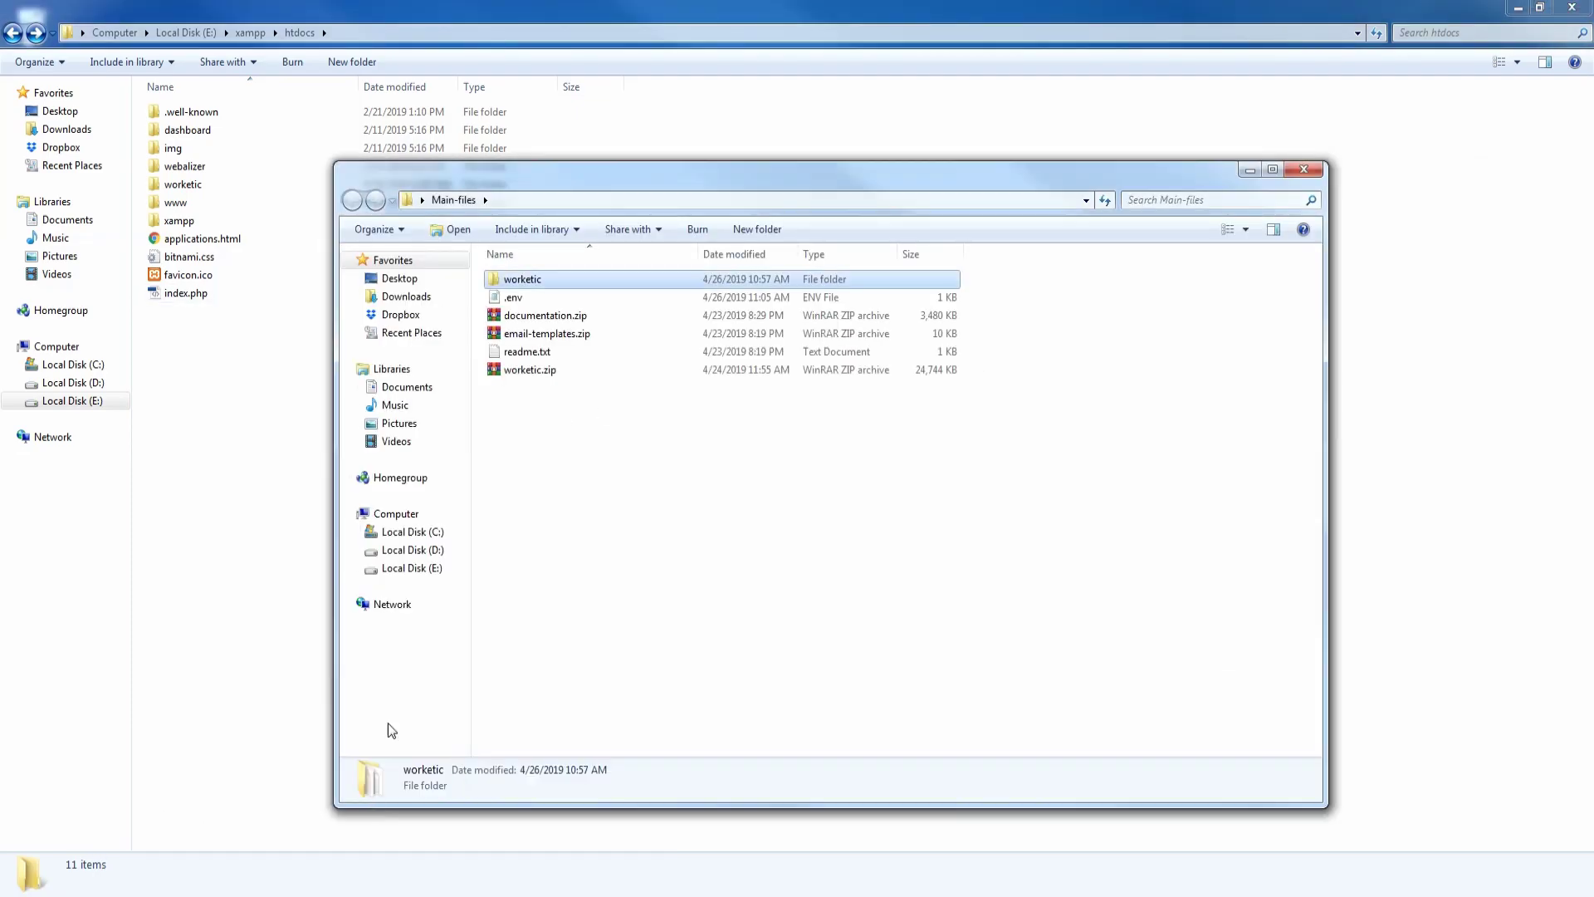
{"action": "left_click", "coordinate": [514, 301]}
{"action": "right_click", "coordinate": [515, 301]}
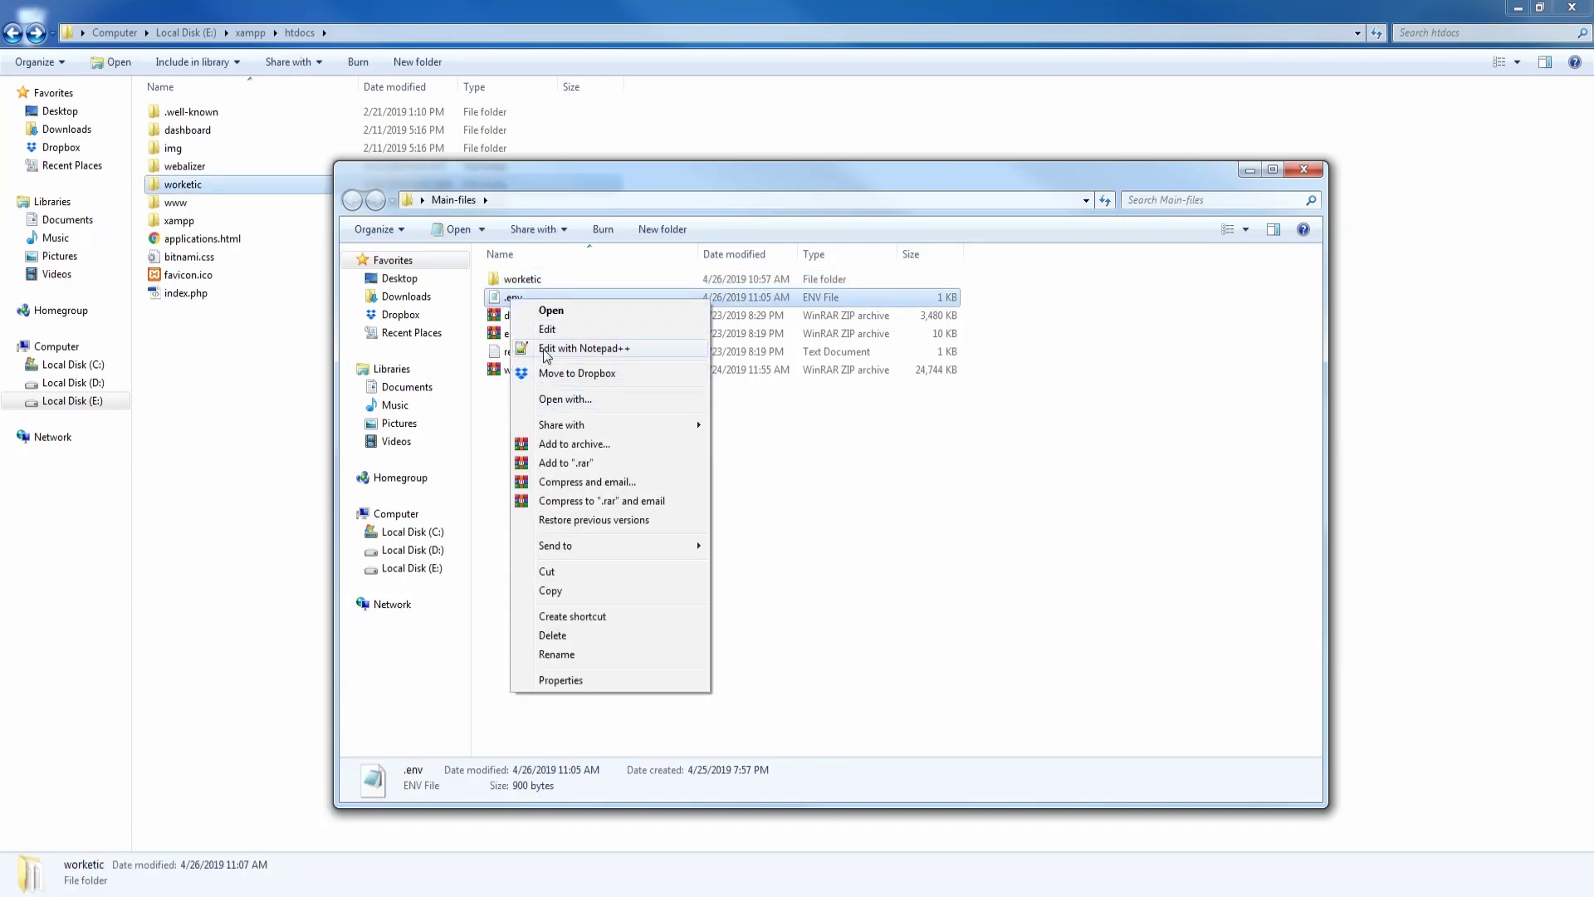
{"action": "left_click", "coordinate": [563, 349]}
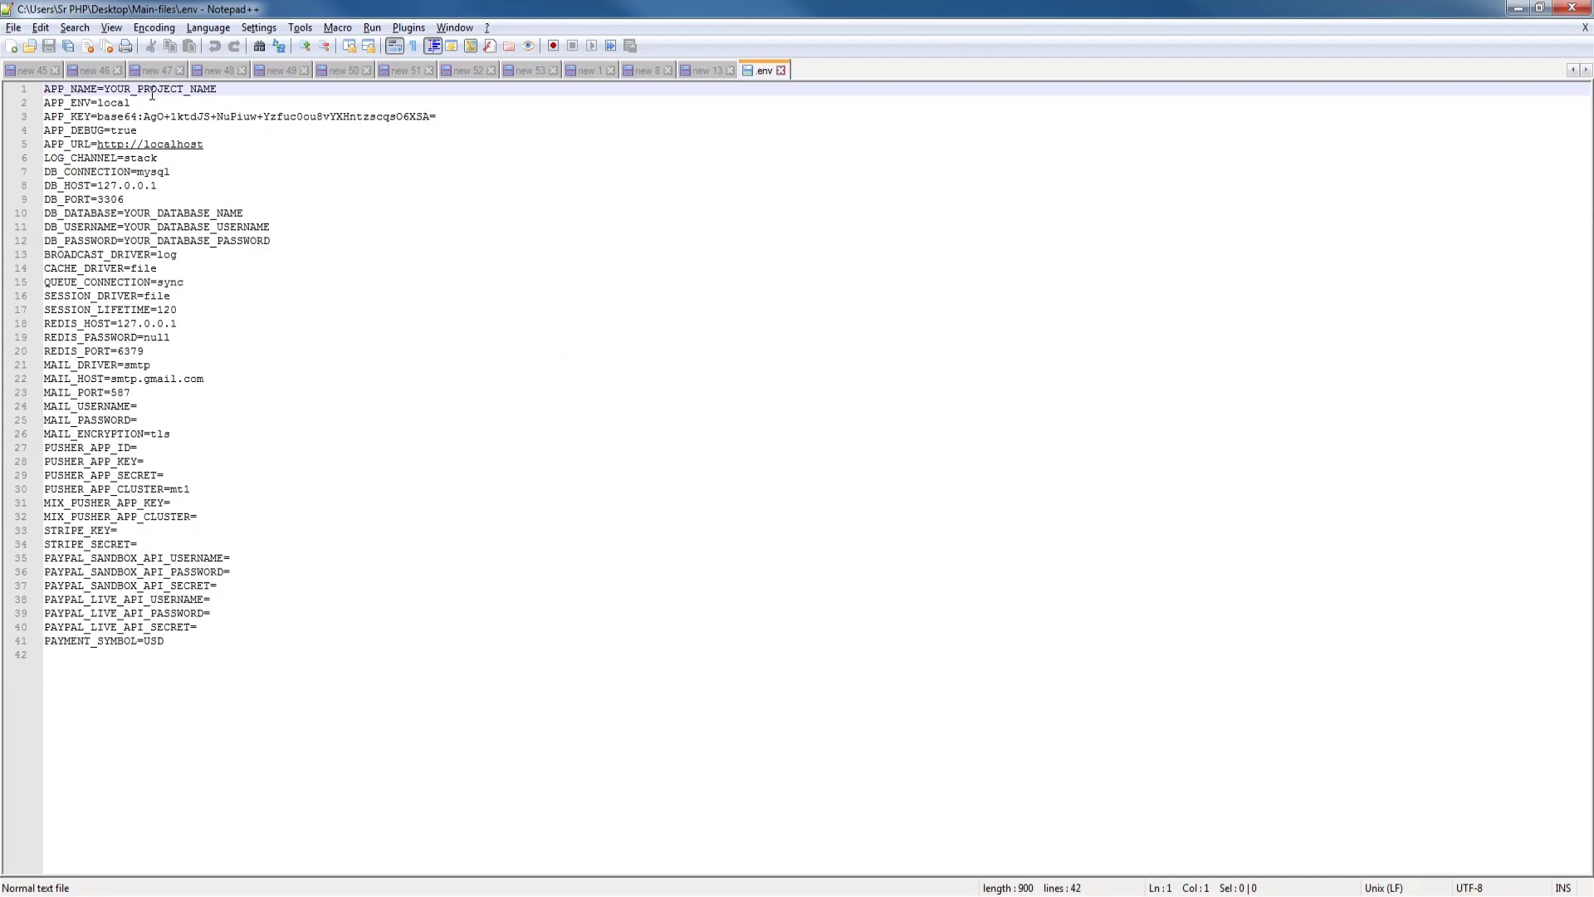
Step: Set the APP_NAME value in the .env file to Worketic
{"action": "double_click", "coordinate": [151, 93]}
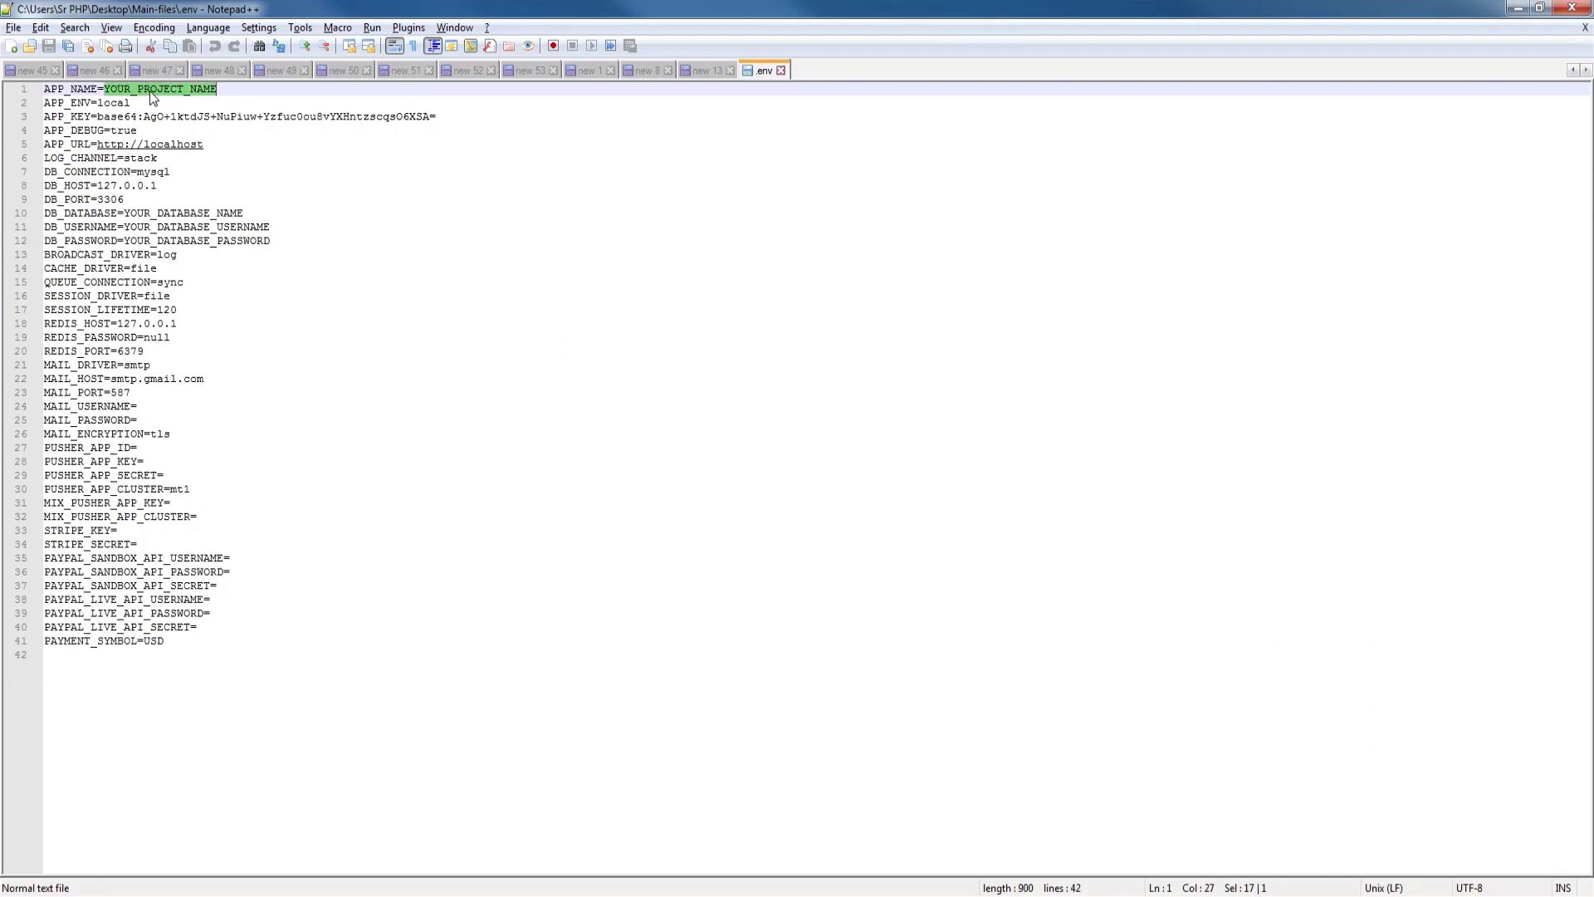
{"action": "type", "text": "Wok"}
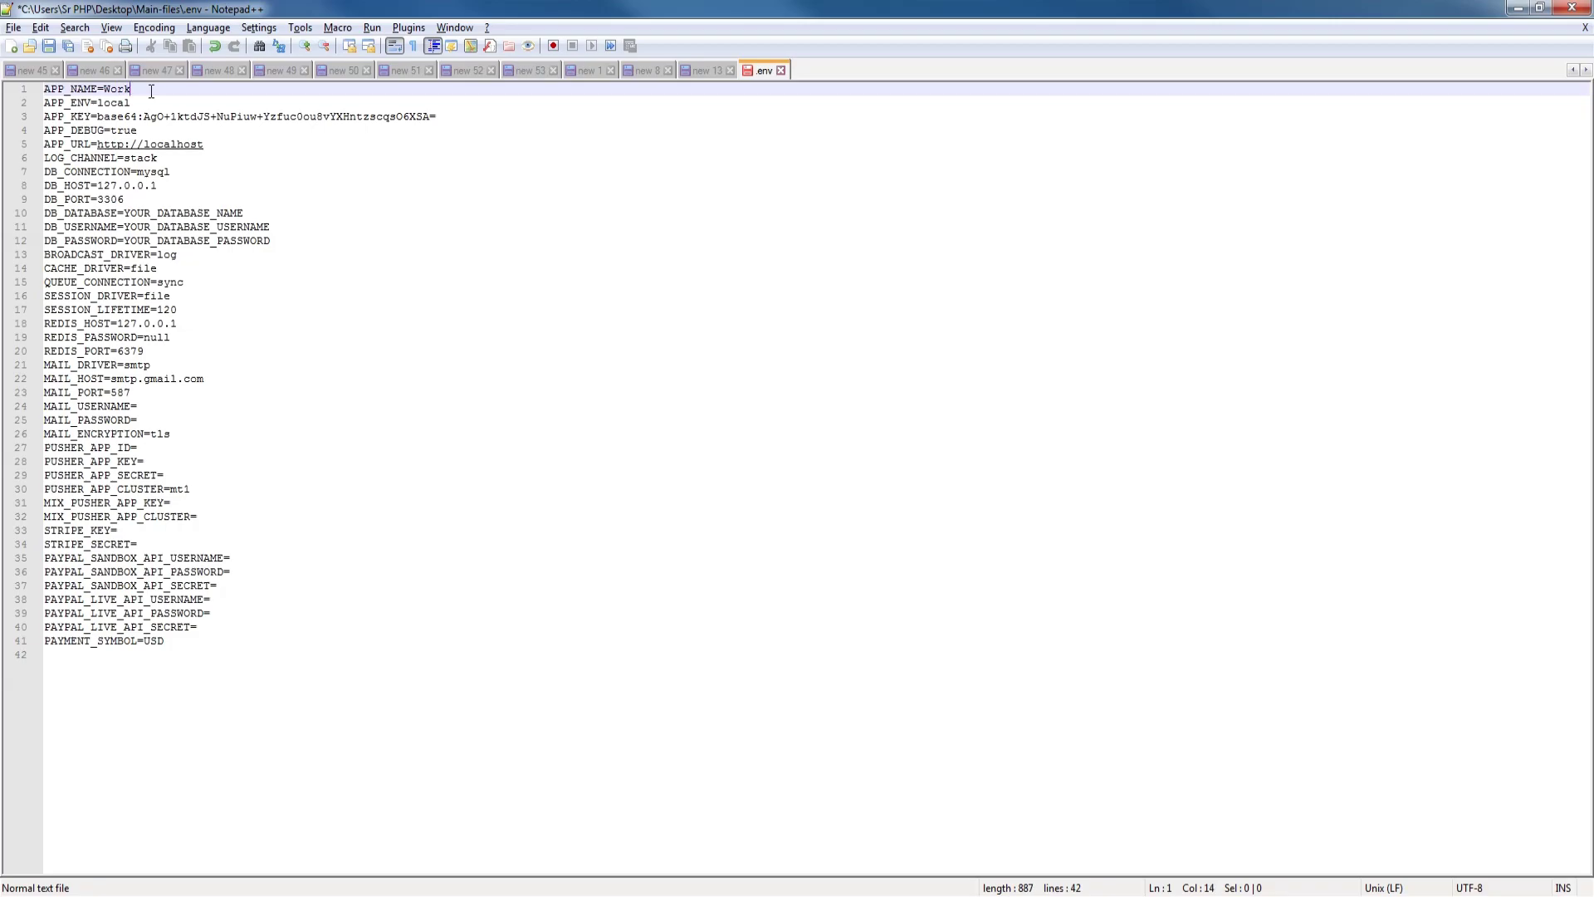
{"action": "double_click", "coordinate": [133, 89]}
Step: Set DB_DATABASE in the .env file to laravel_workatic, copying the database name from phpMyAdmin in the browser
{"action": "double_click", "coordinate": [165, 213]}
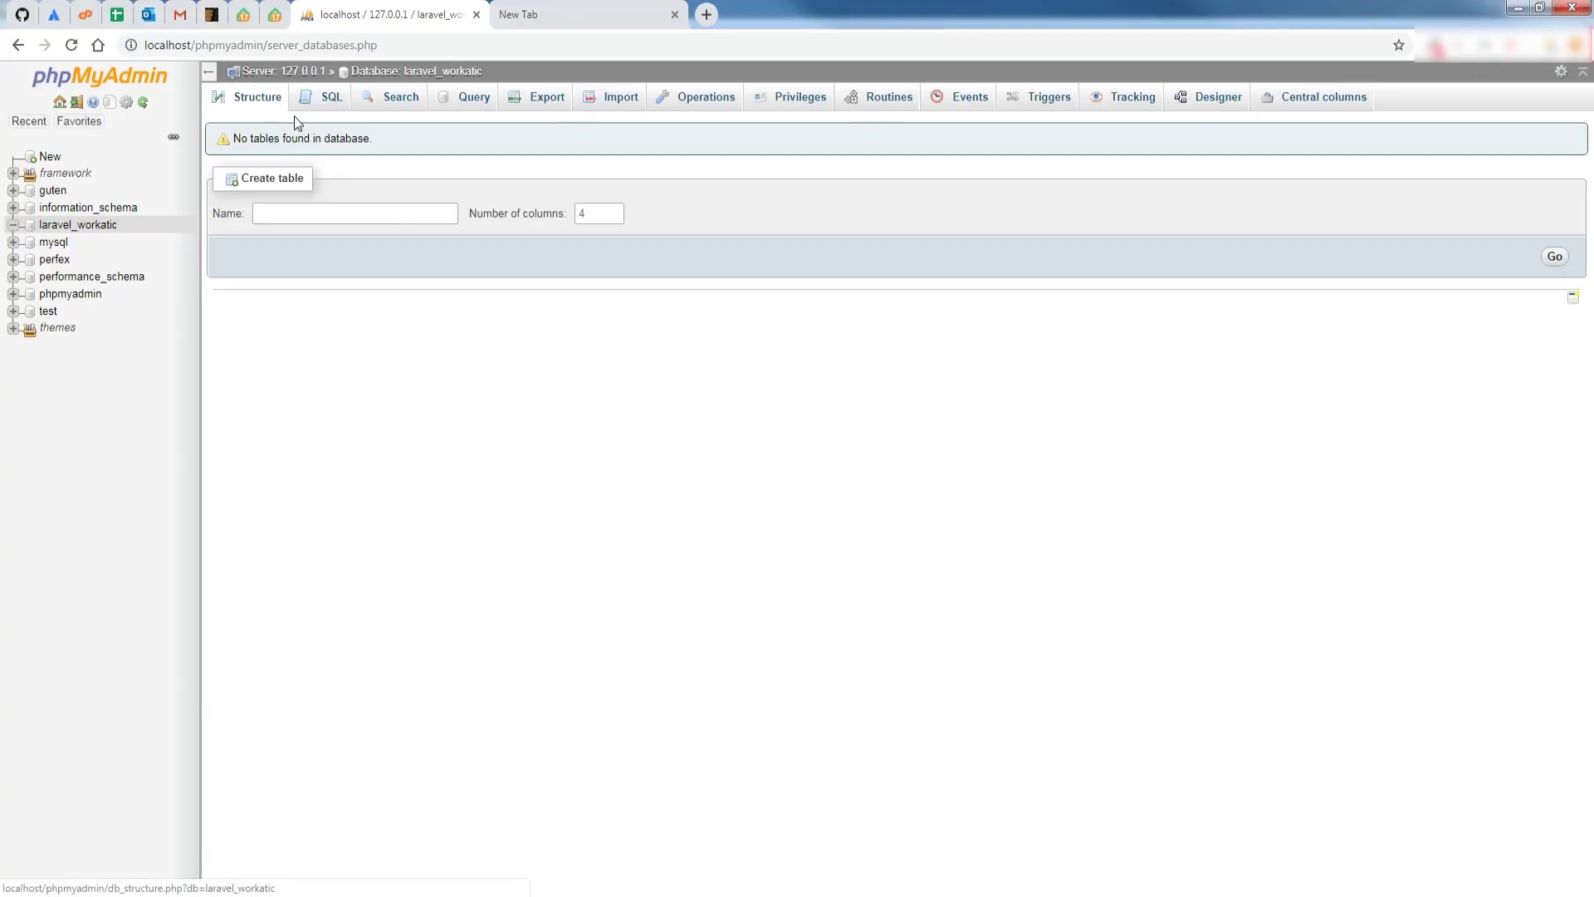
{"action": "left_click_drag", "start_coordinate": [118, 225], "coordinate": [43, 229]}
{"action": "right_click", "coordinate": [50, 228]}
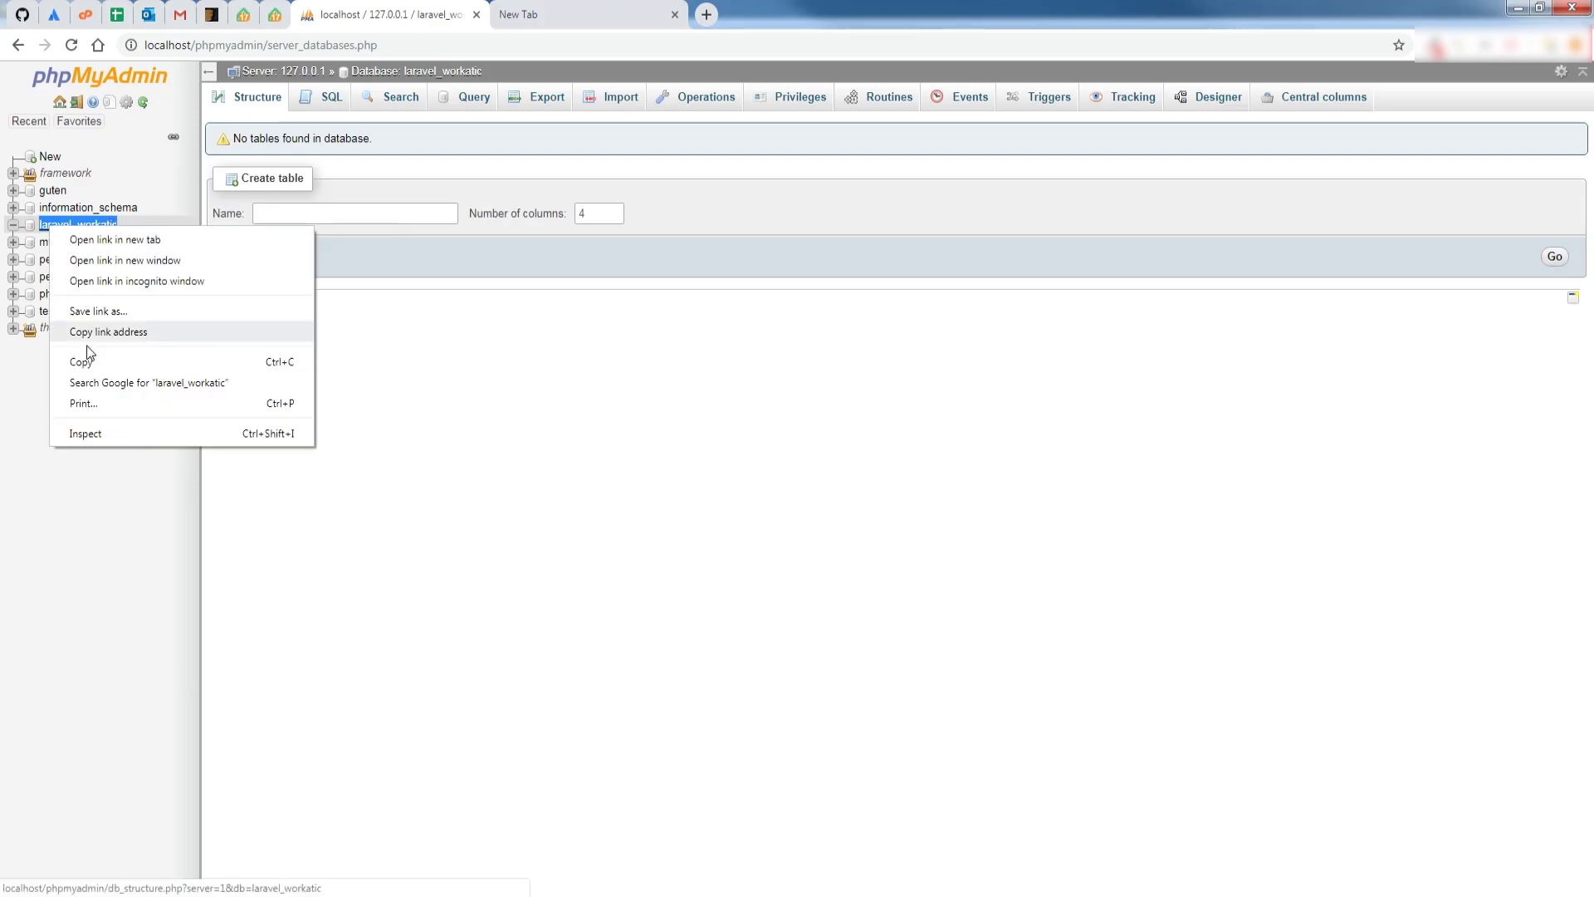
{"action": "left_click", "coordinate": [92, 362]}
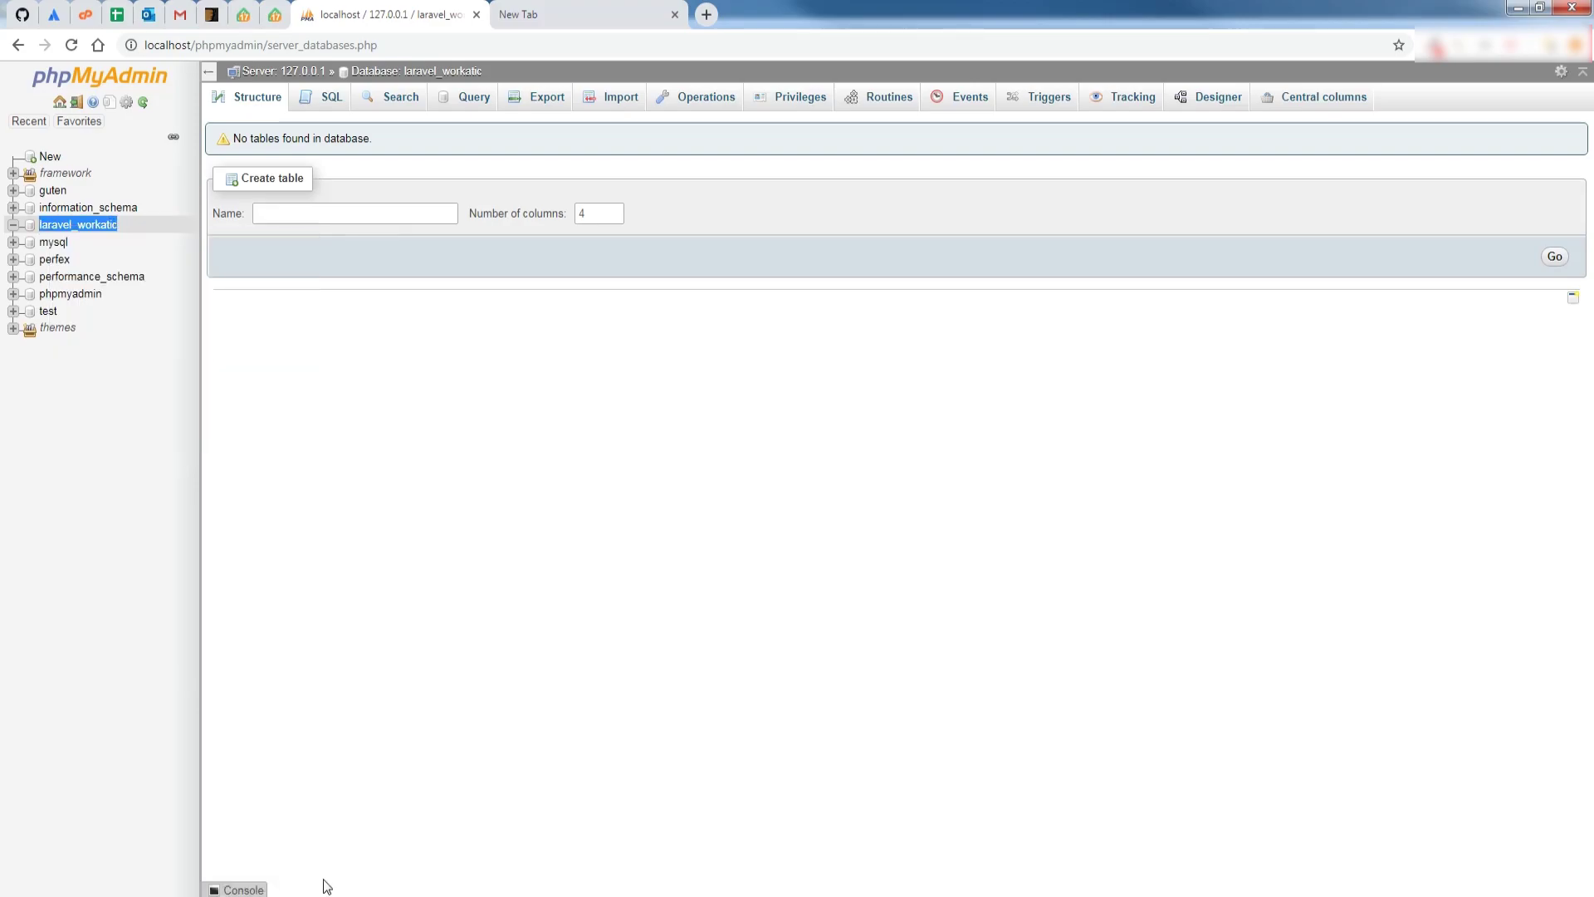
{"action": "key", "text": "alt+Tab"}
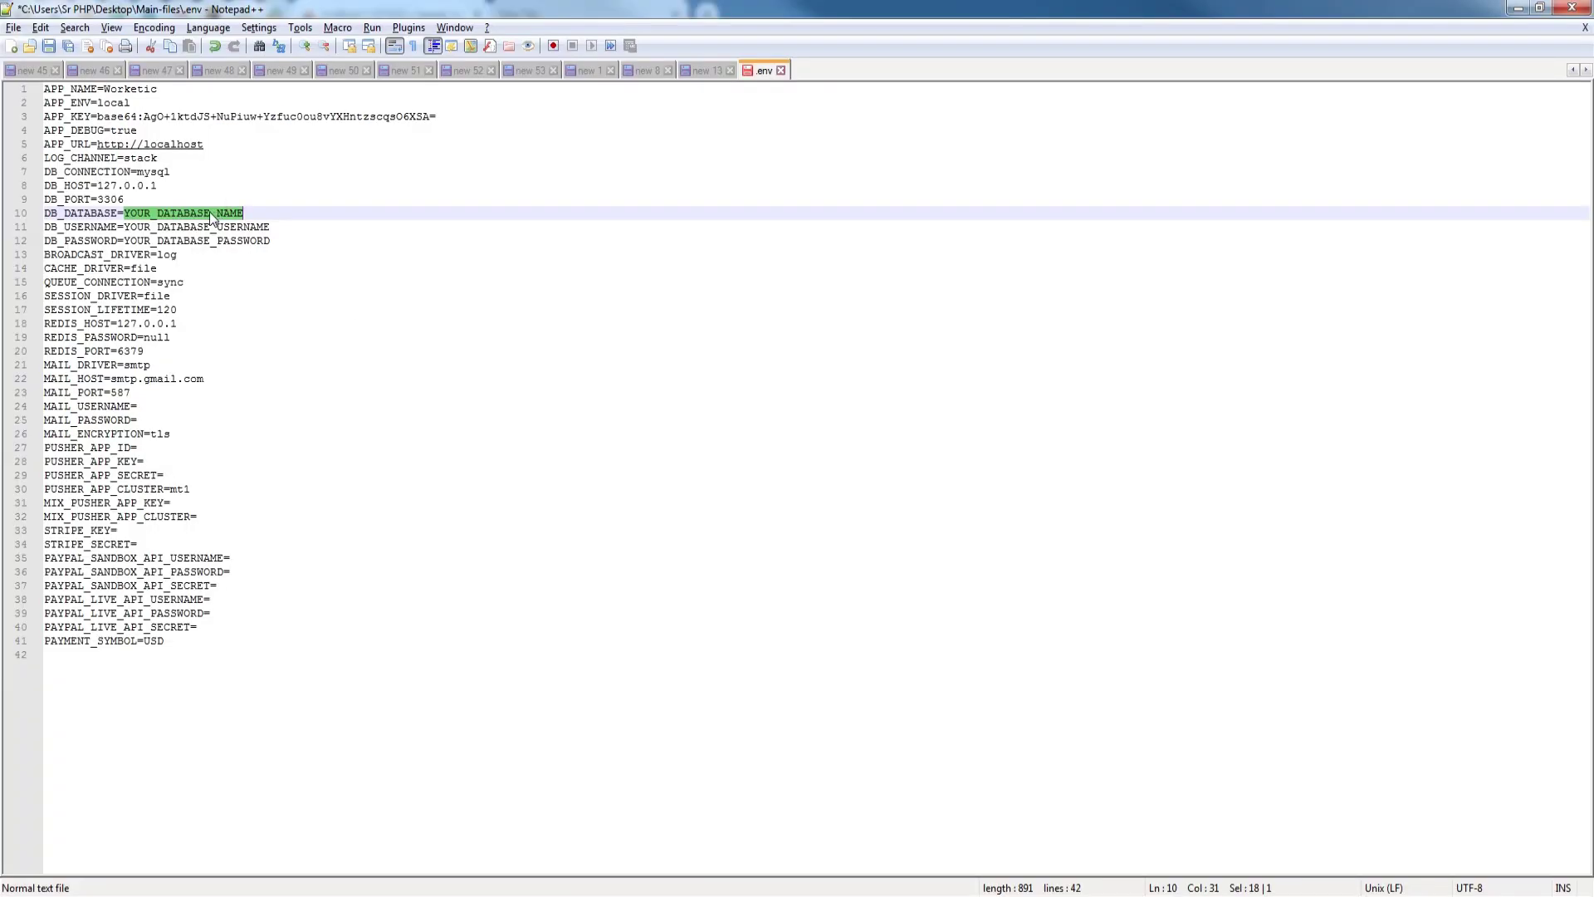
{"action": "key", "text": "ctrl+v"}
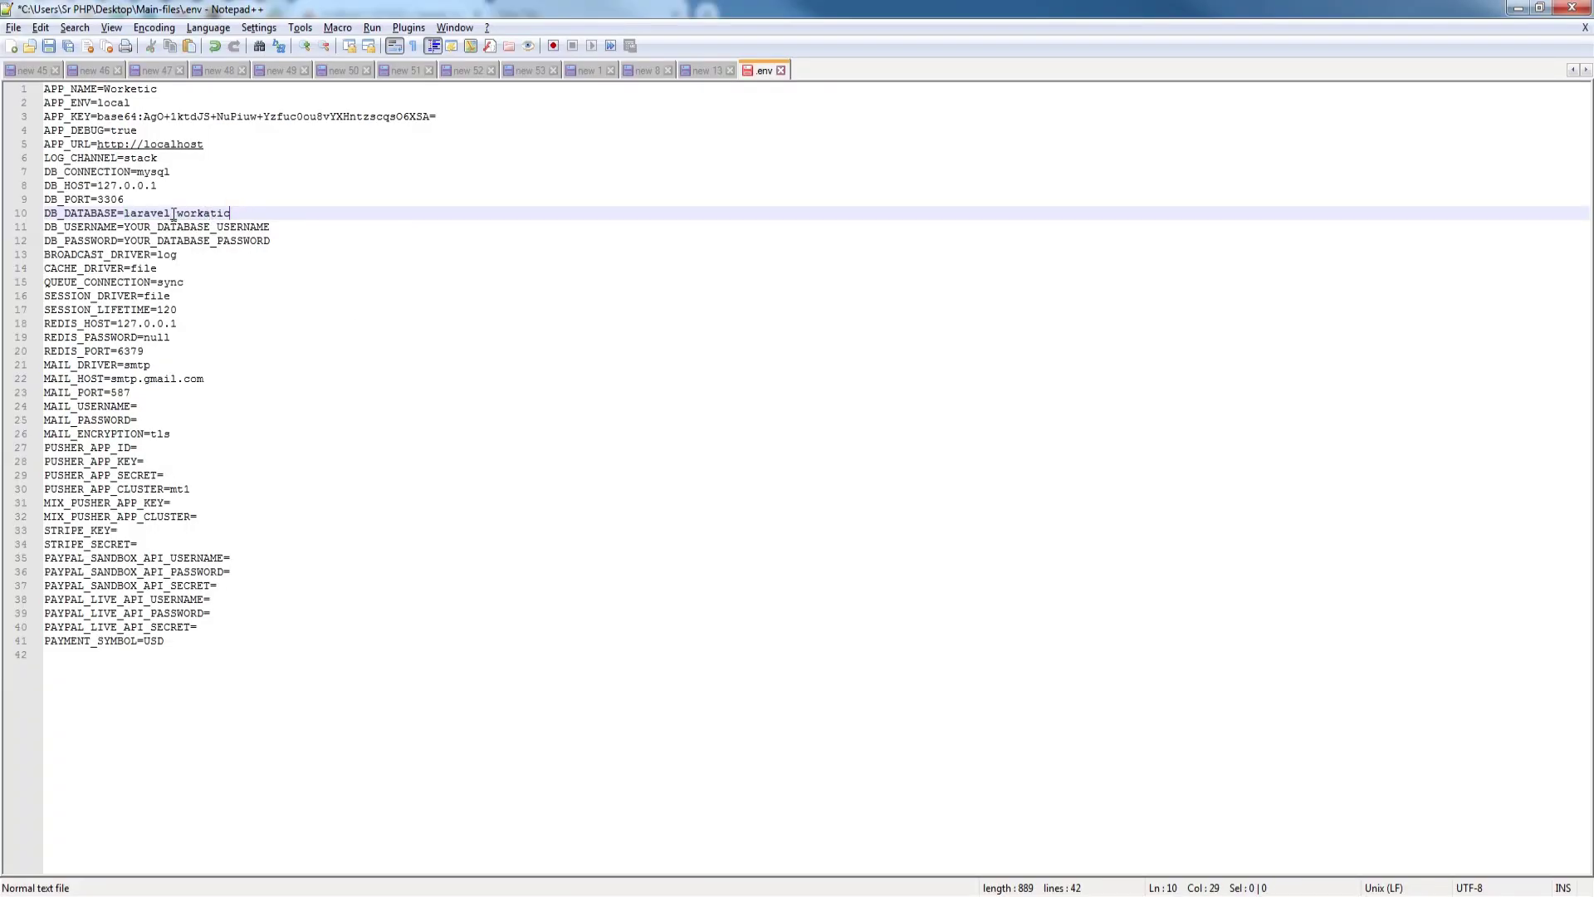
Step: Set DB_USERNAME to root and clear the placeholder value of DB_PASSWORD in the .env file
{"action": "double_click", "coordinate": [181, 226]}
{"action": "type", "text": "root"}
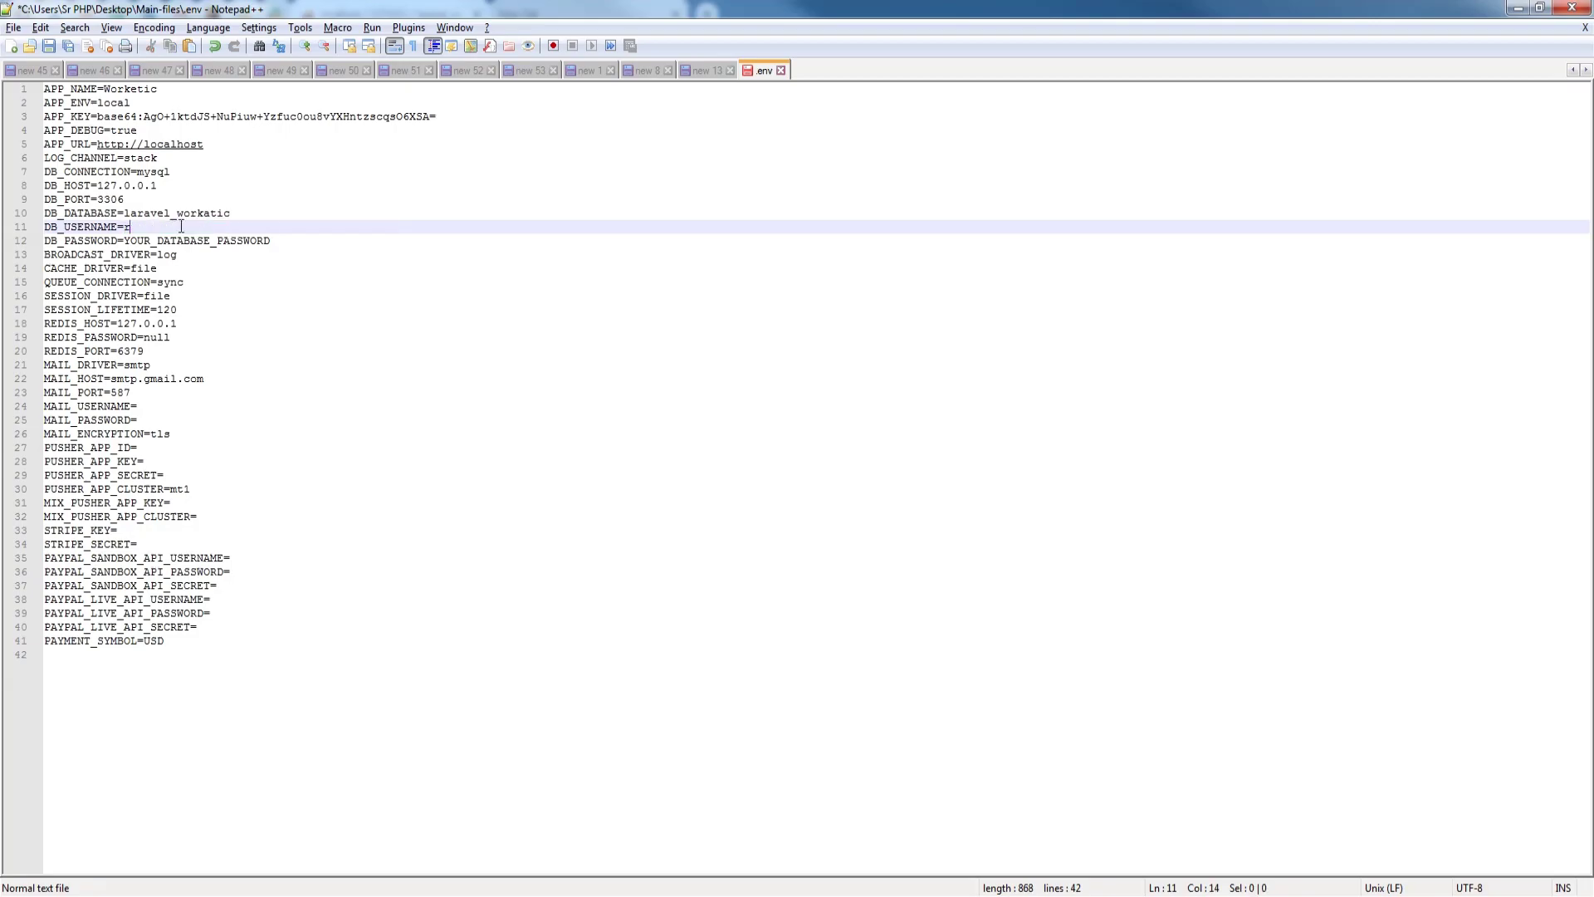
{"action": "double_click", "coordinate": [183, 241]}
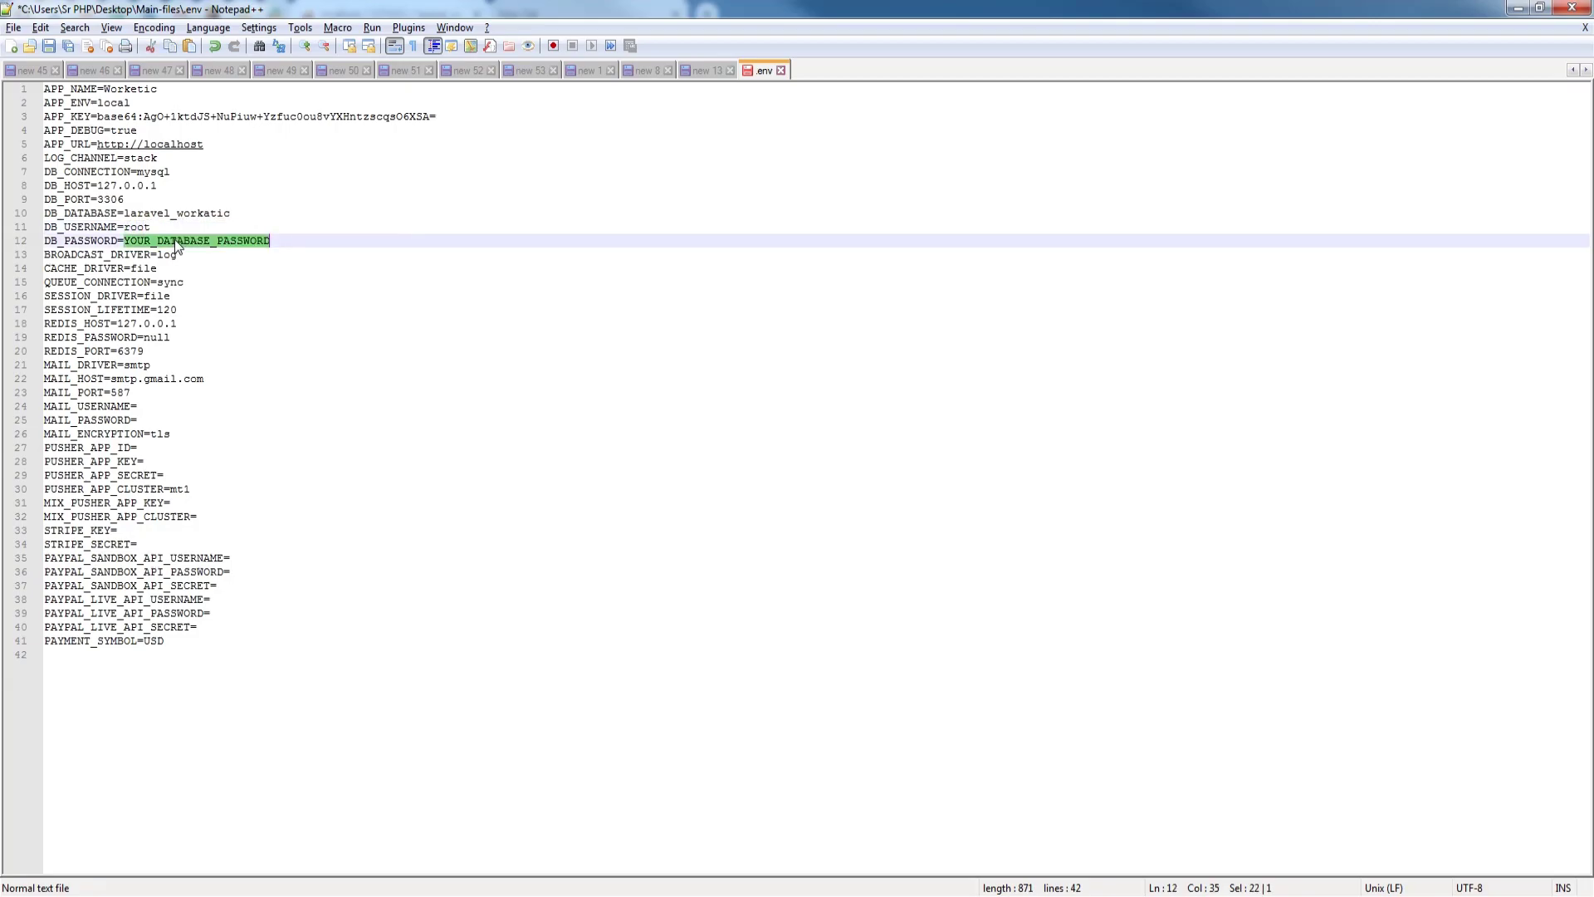
{"action": "key", "text": "BackSpace"}
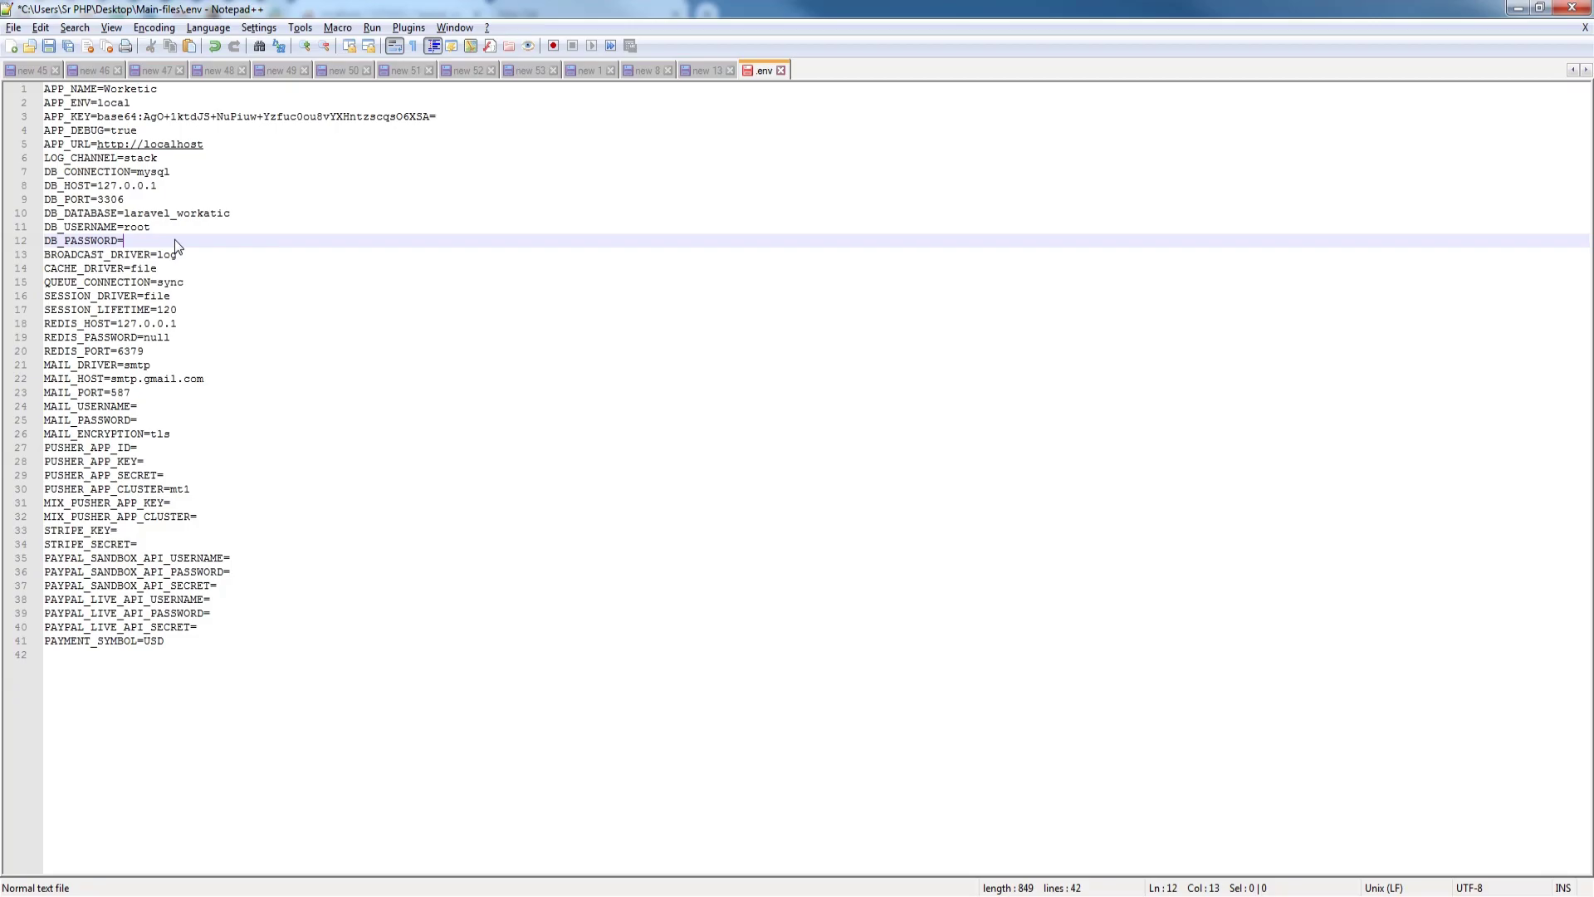
Step: Save the edited .env file and close it in the editor
{"action": "right_click", "coordinate": [769, 81]}
{"action": "left_click", "coordinate": [801, 162]}
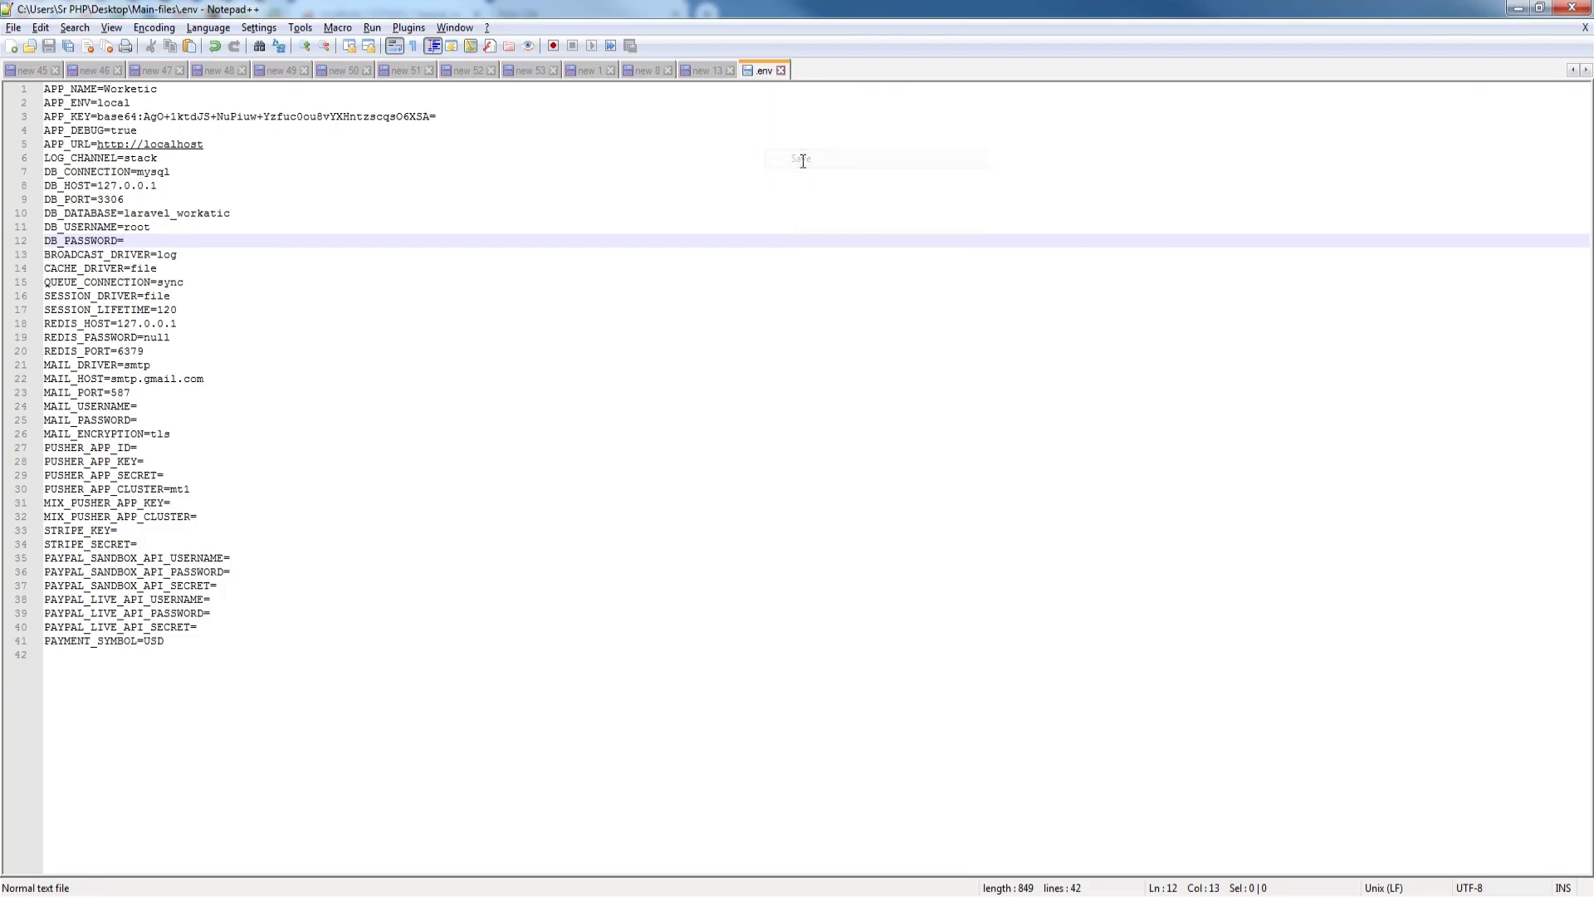
{"action": "left_click", "coordinate": [780, 71]}
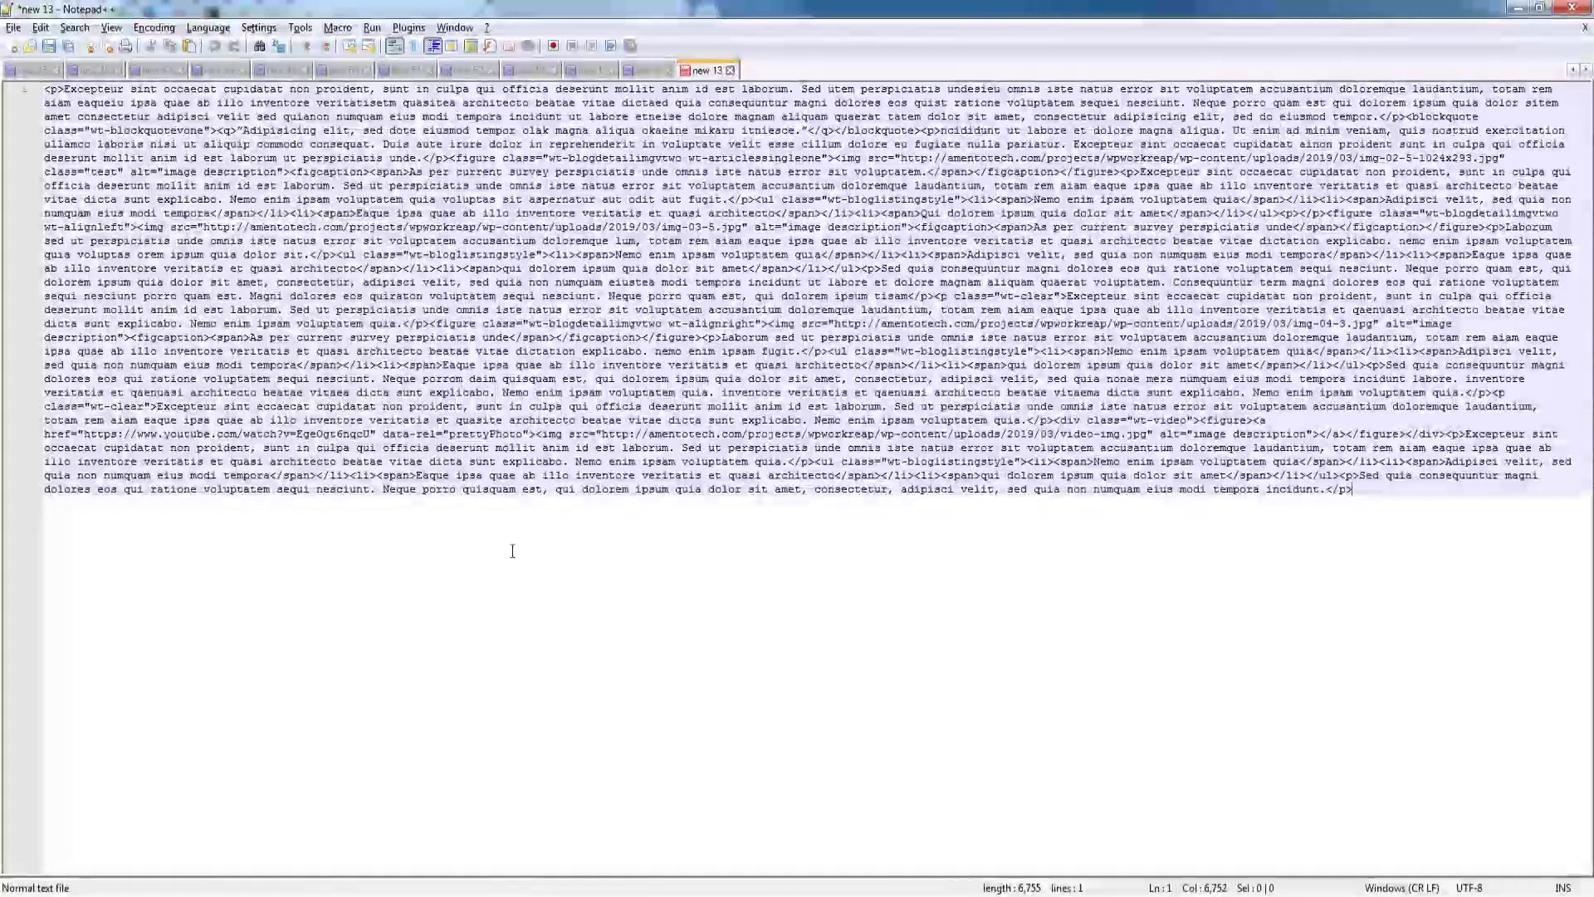
Step: Copy the edited .env file from the Main-files folder into the worketic project folder in E:\xampp\htdocs
{"action": "mouse_move", "coordinate": [382, 895]}
{"action": "left_click", "coordinate": [421, 818]}
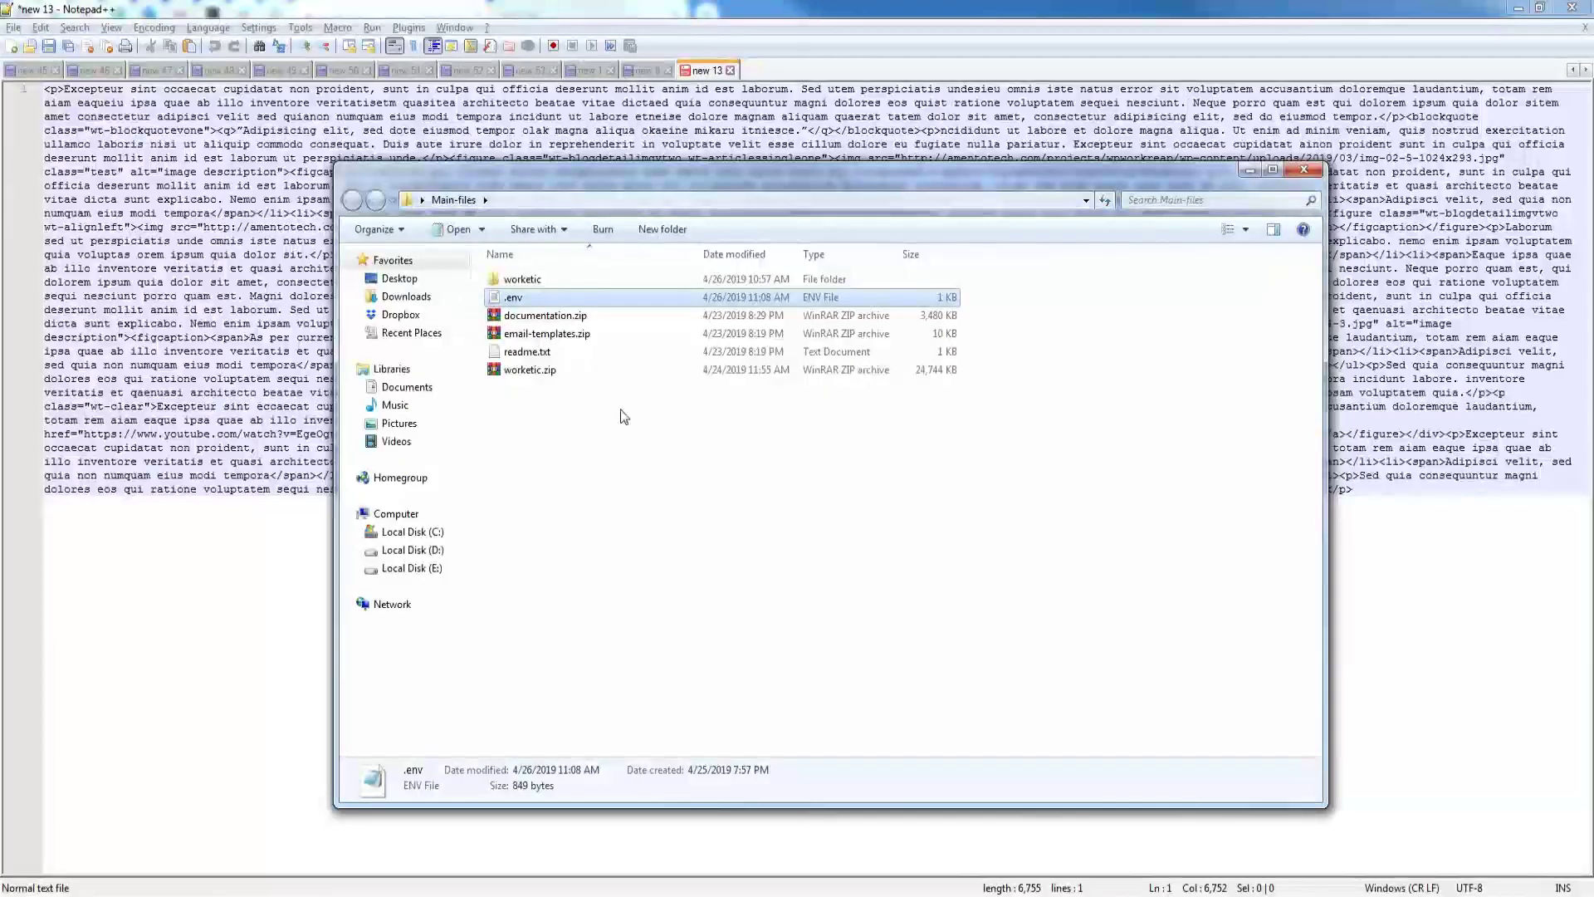
{"action": "right_click", "coordinate": [537, 299]}
{"action": "left_click", "coordinate": [579, 590]}
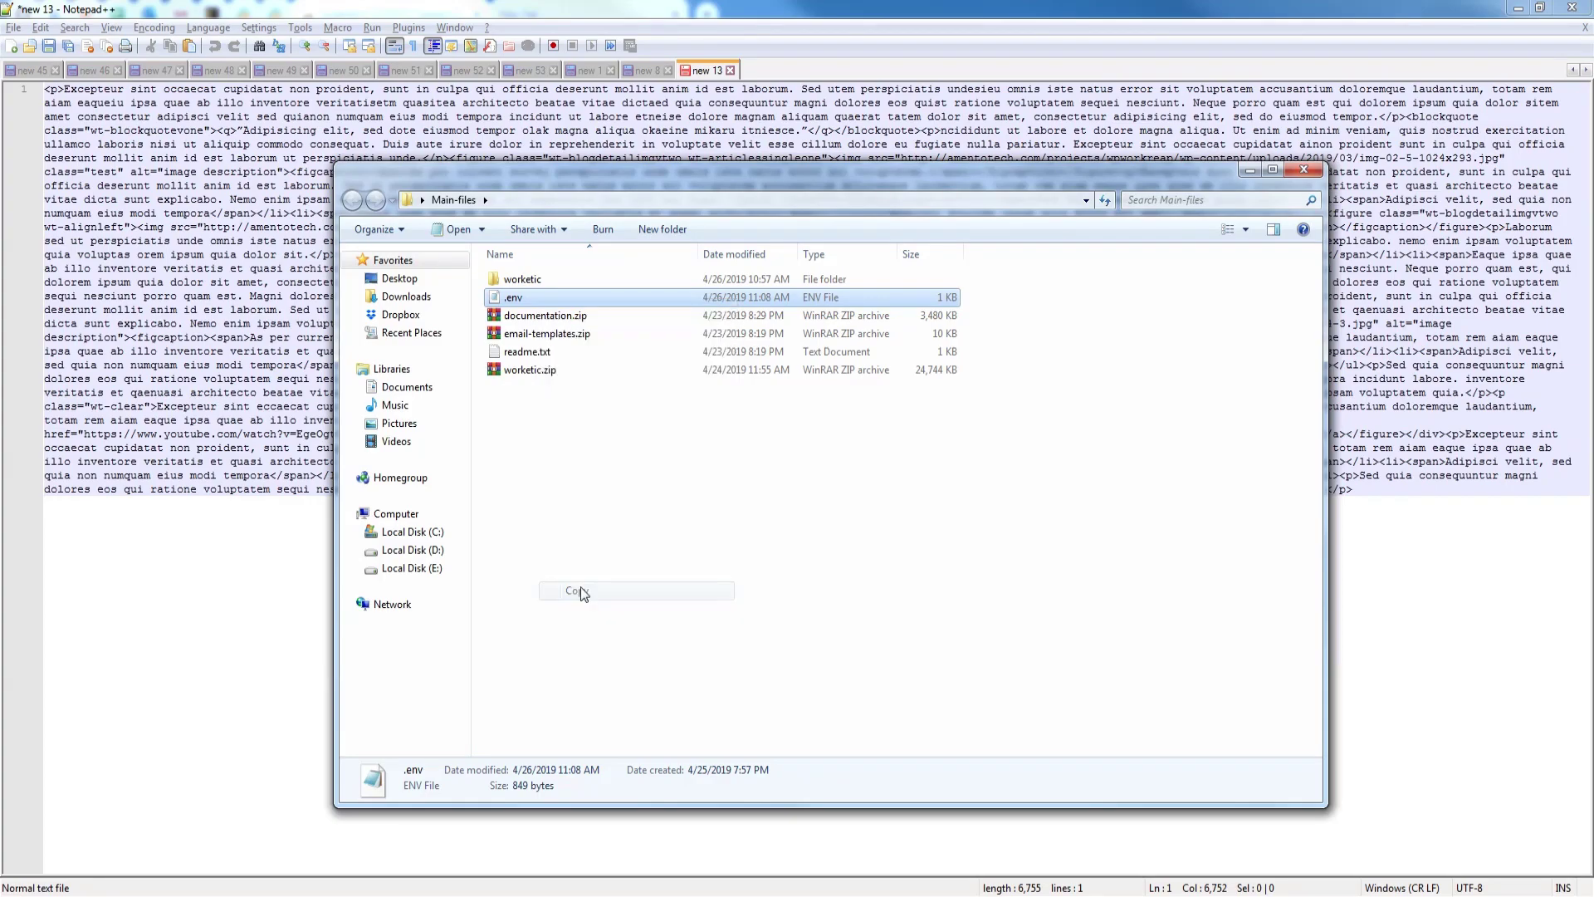
{"action": "key", "text": "alt+Tab"}
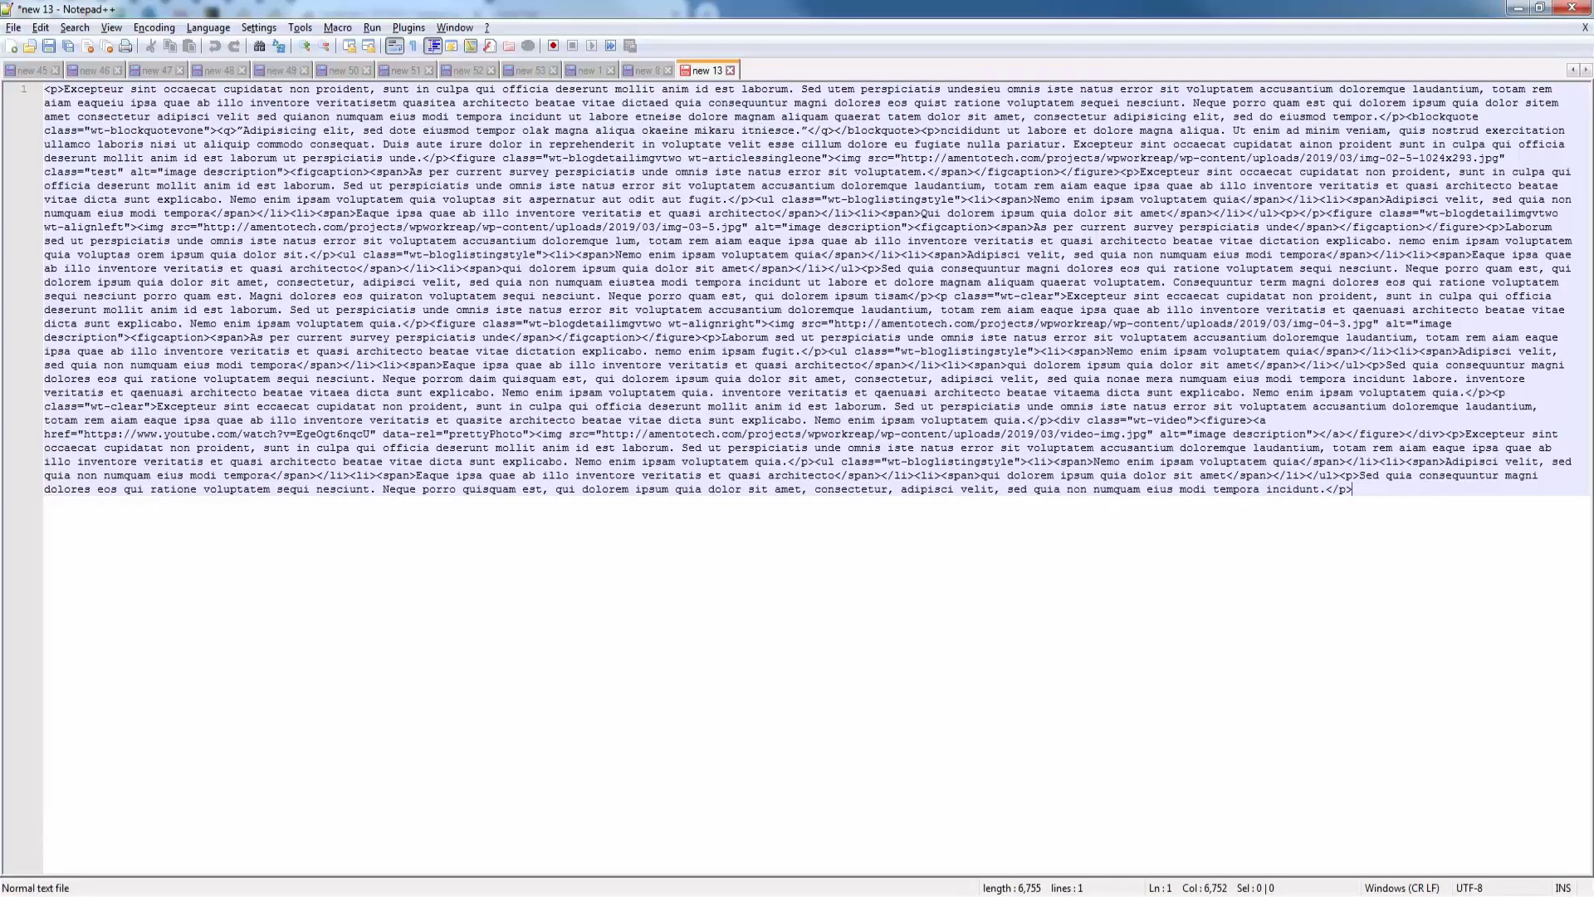
{"action": "key", "text": "alt+Tab"}
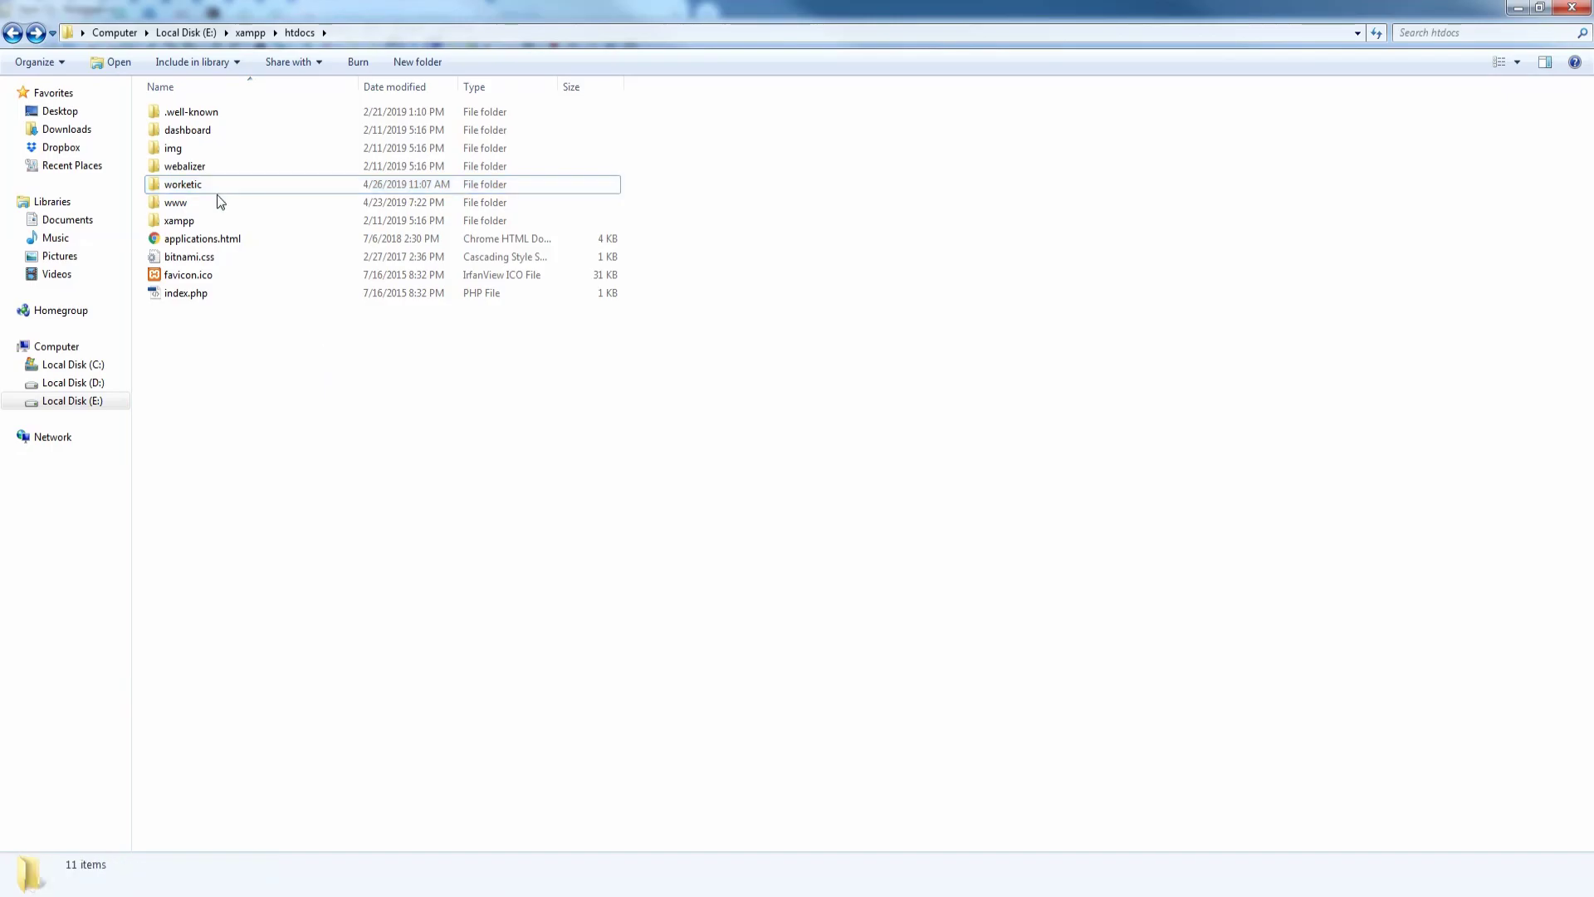
{"action": "double_click", "coordinate": [191, 184]}
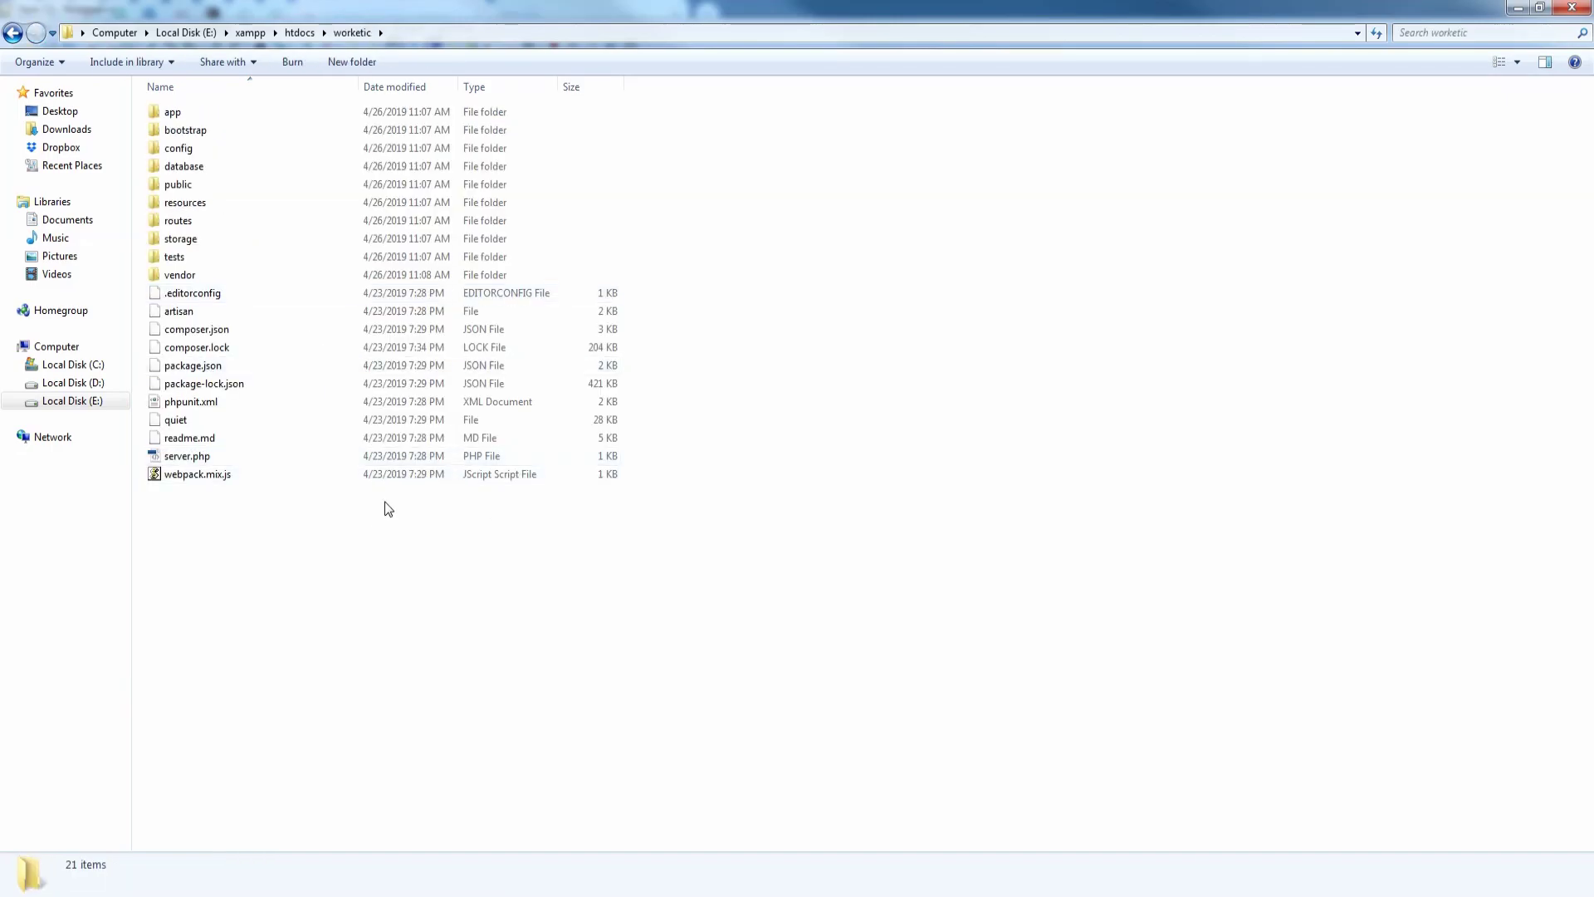
{"action": "right_click", "coordinate": [744, 546]}
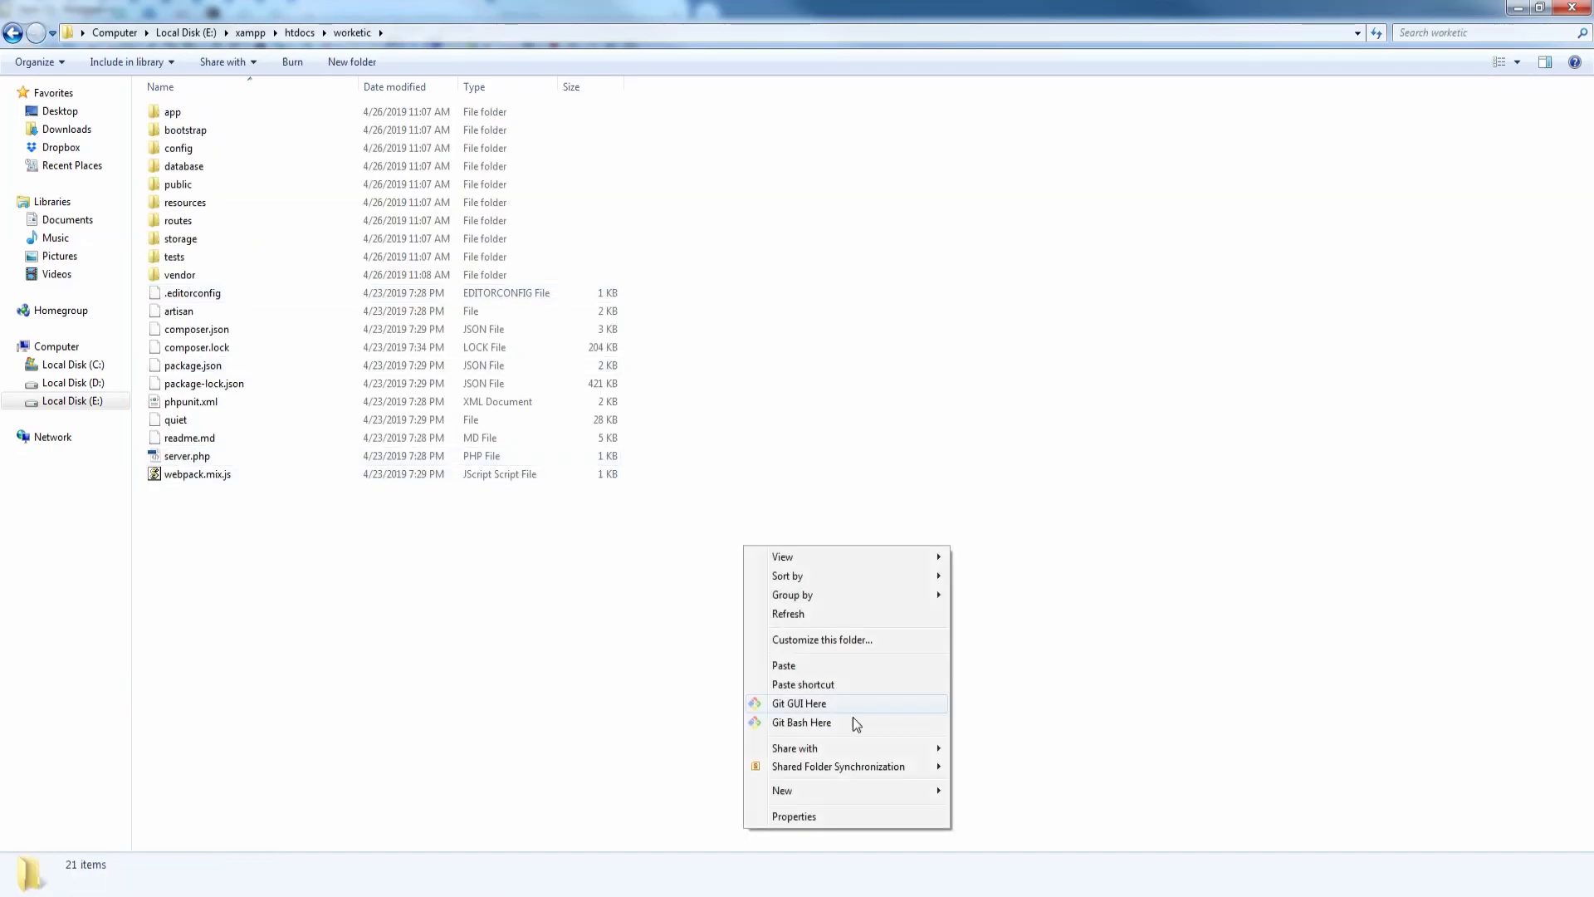
{"action": "left_click", "coordinate": [782, 669]}
{"action": "left_click", "coordinate": [567, 658]}
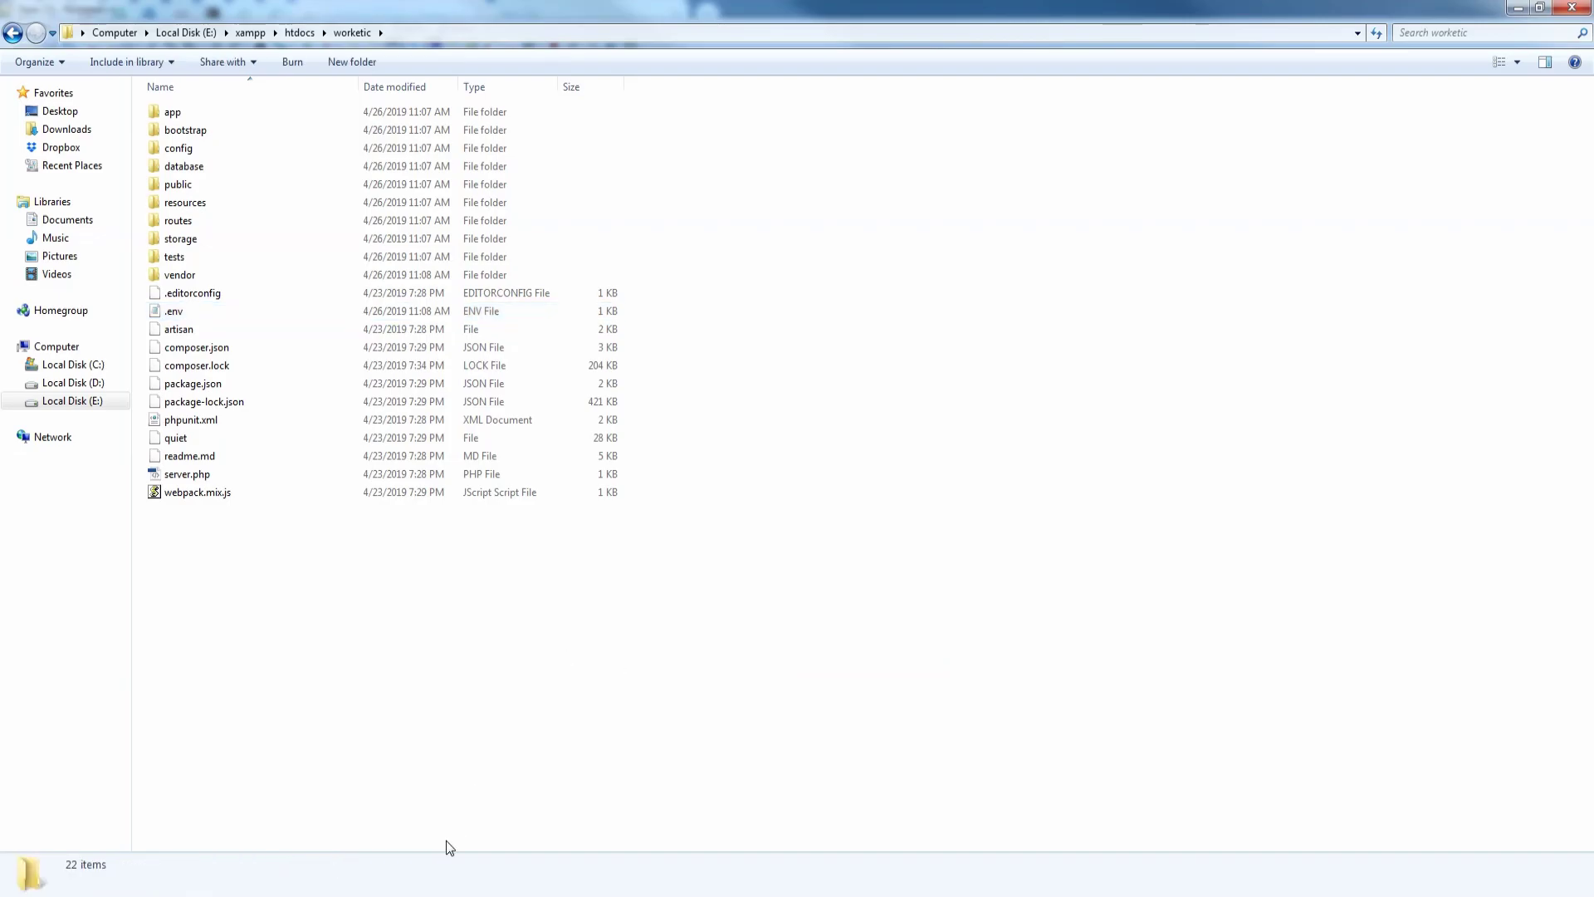
Step: Review the instruction in demo-insta.txt about running composer update at the project root level
{"action": "key", "text": "alt+Tab"}
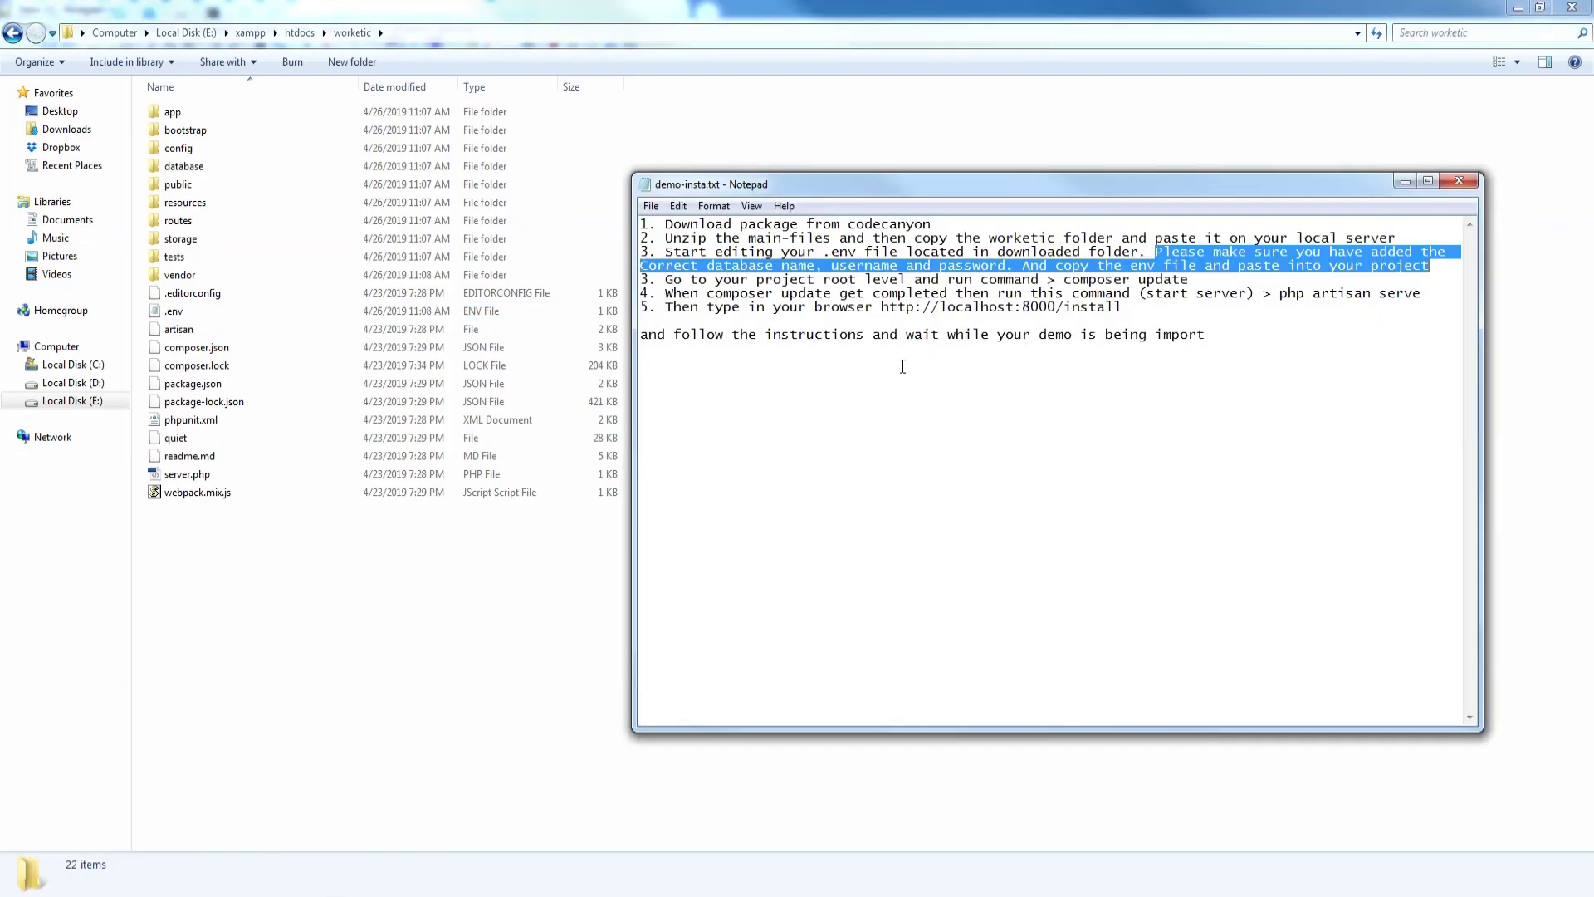
{"action": "left_click", "coordinate": [748, 279]}
{"action": "left_click_drag", "start_coordinate": [669, 280], "coordinate": [1188, 280]}
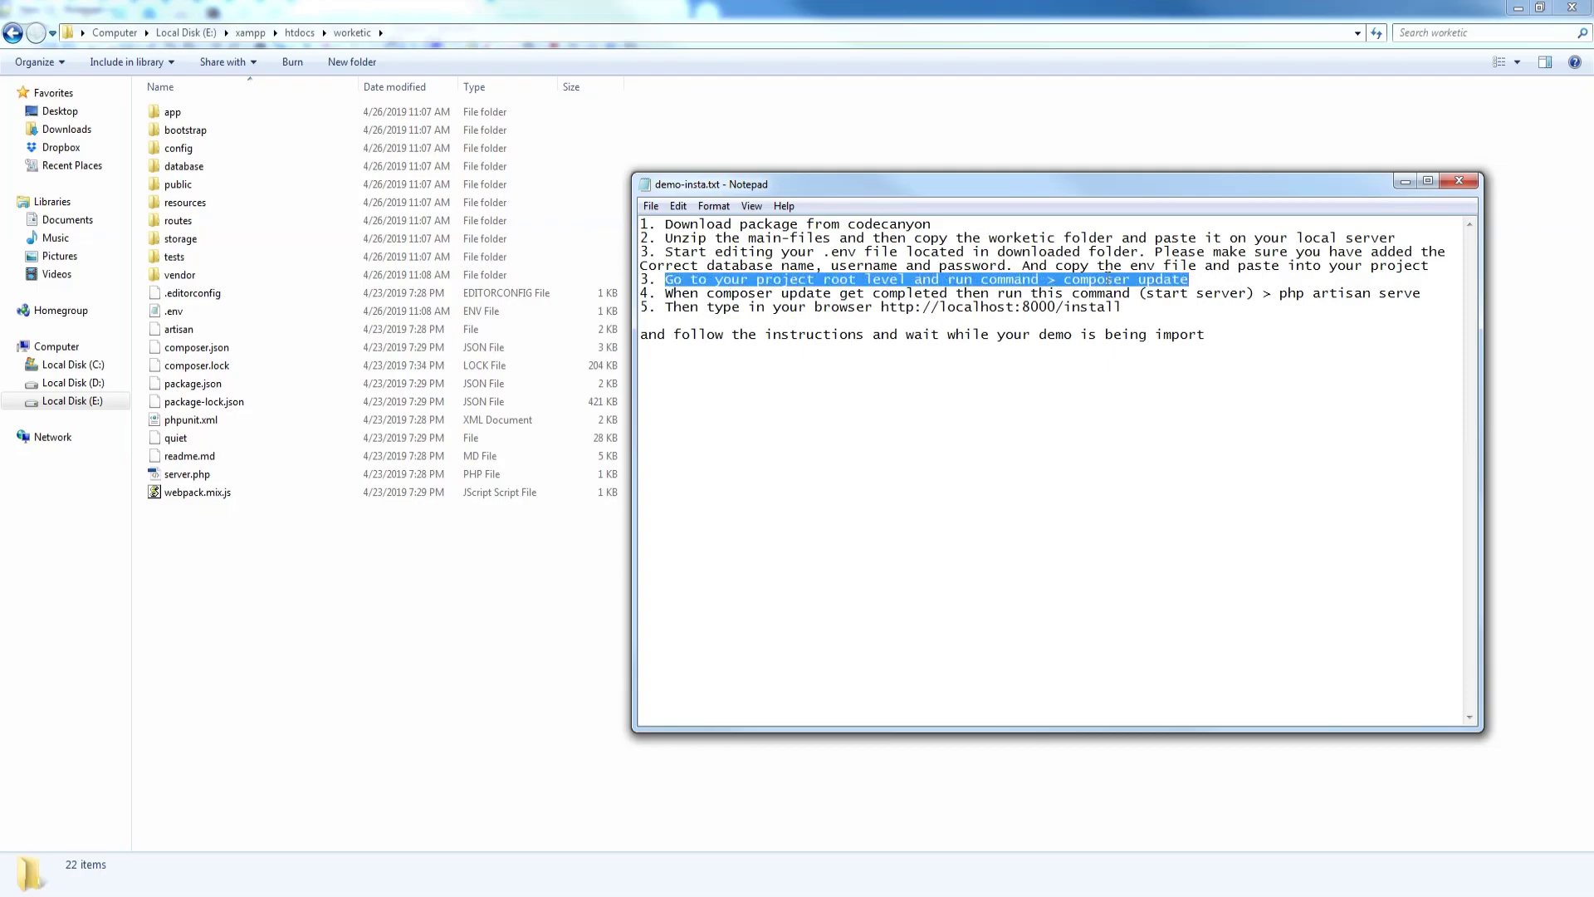
Step: Open Git Bash in the worketic project folder and run composer update
{"action": "right_click", "coordinate": [367, 624]}
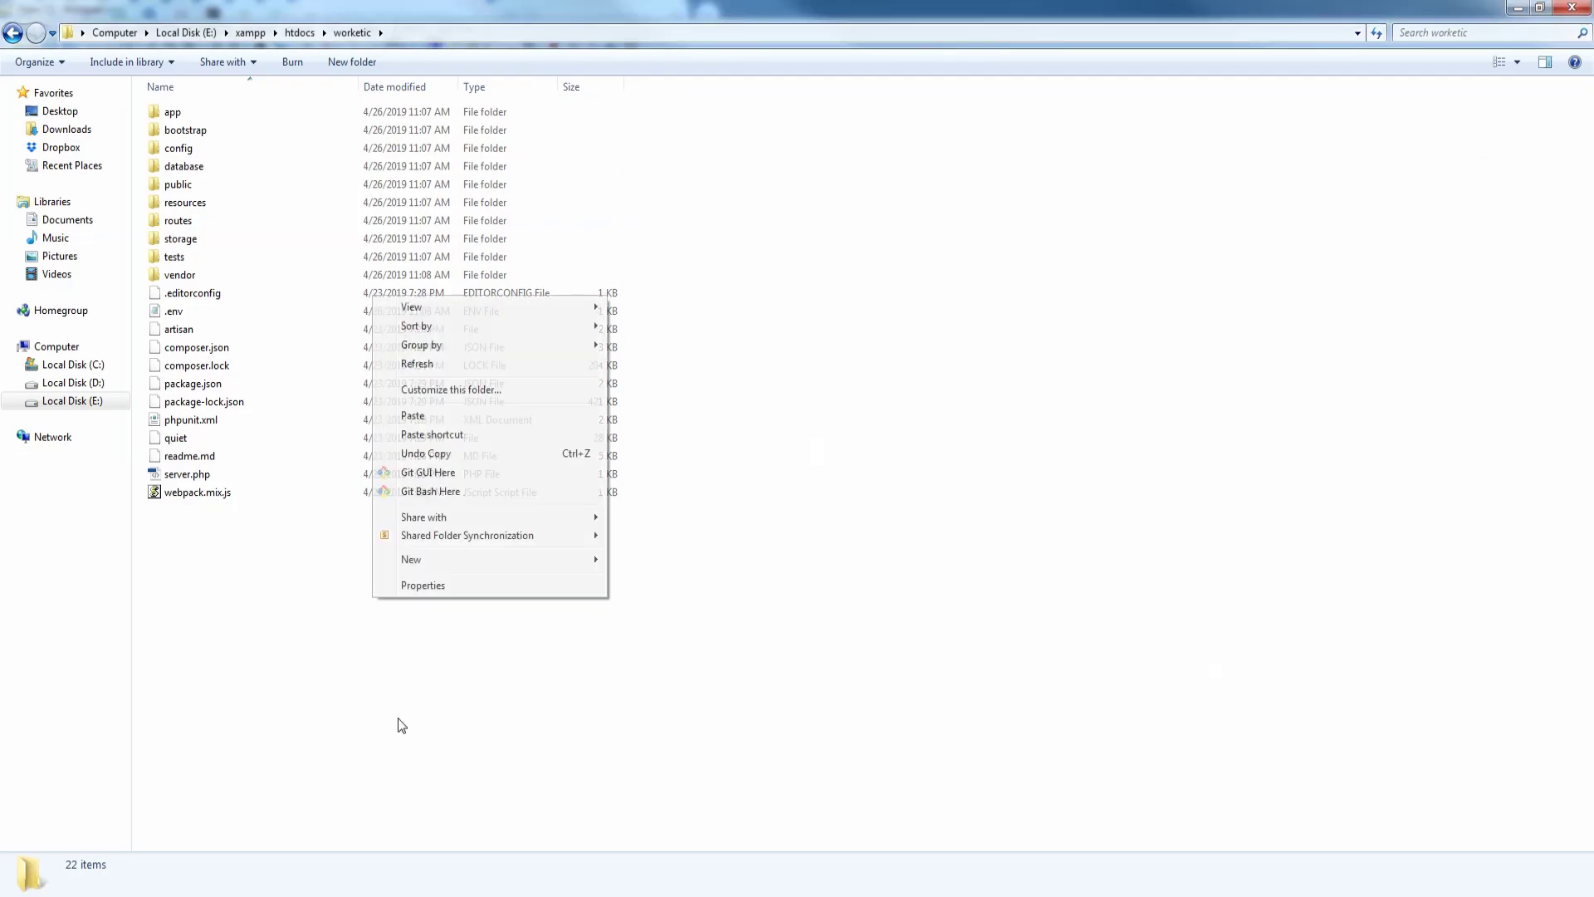
{"action": "left_click", "coordinate": [444, 492]}
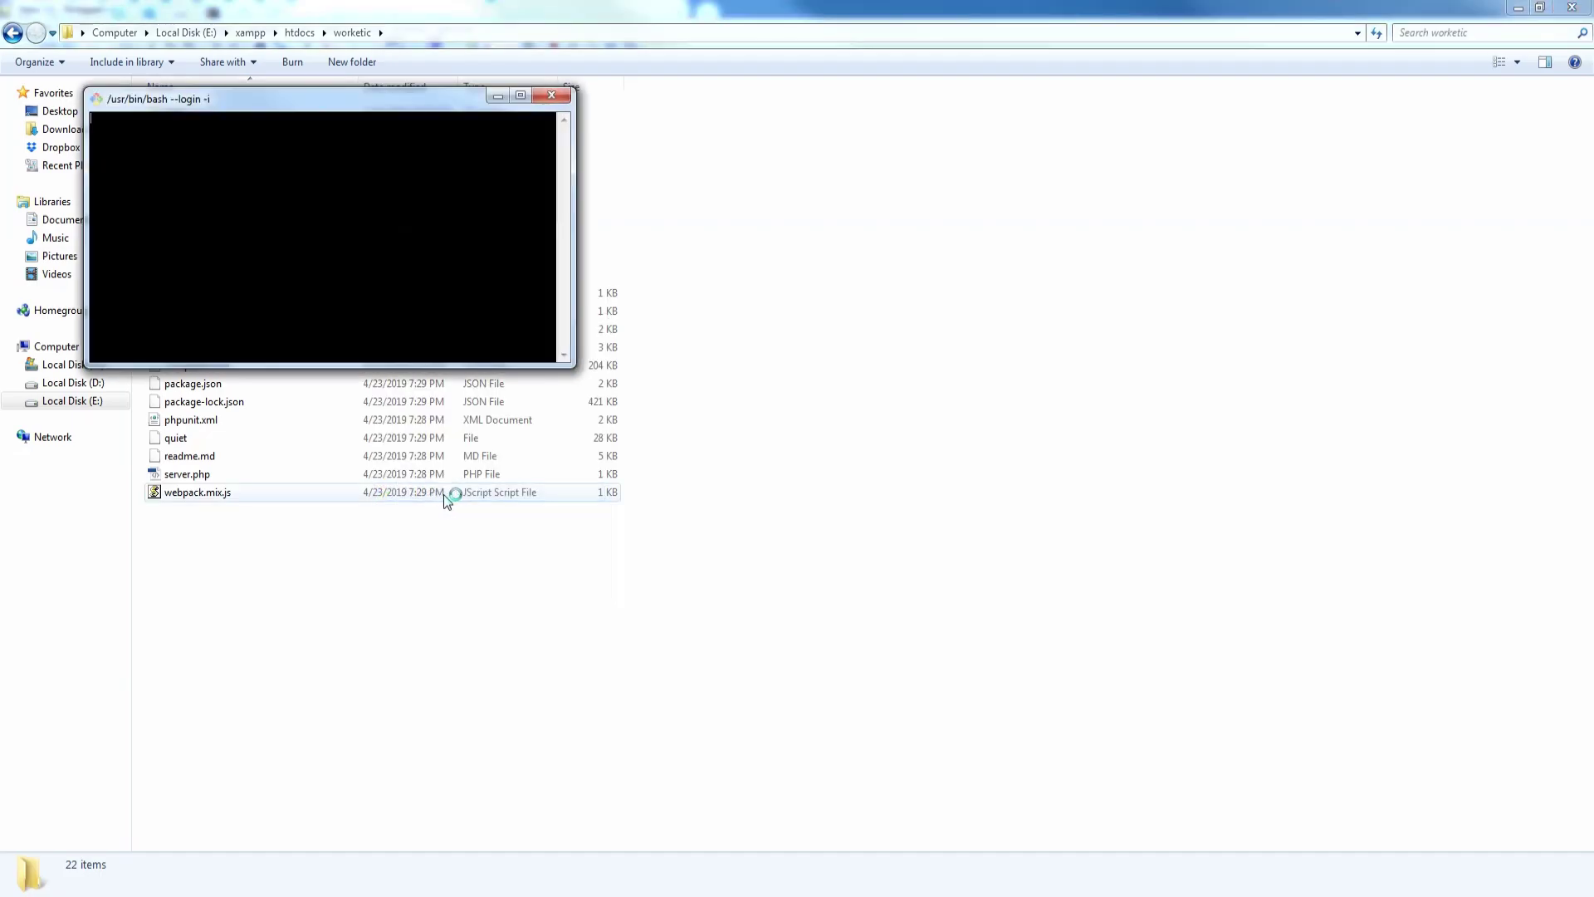
{"action": "type", "text": "composer update"}
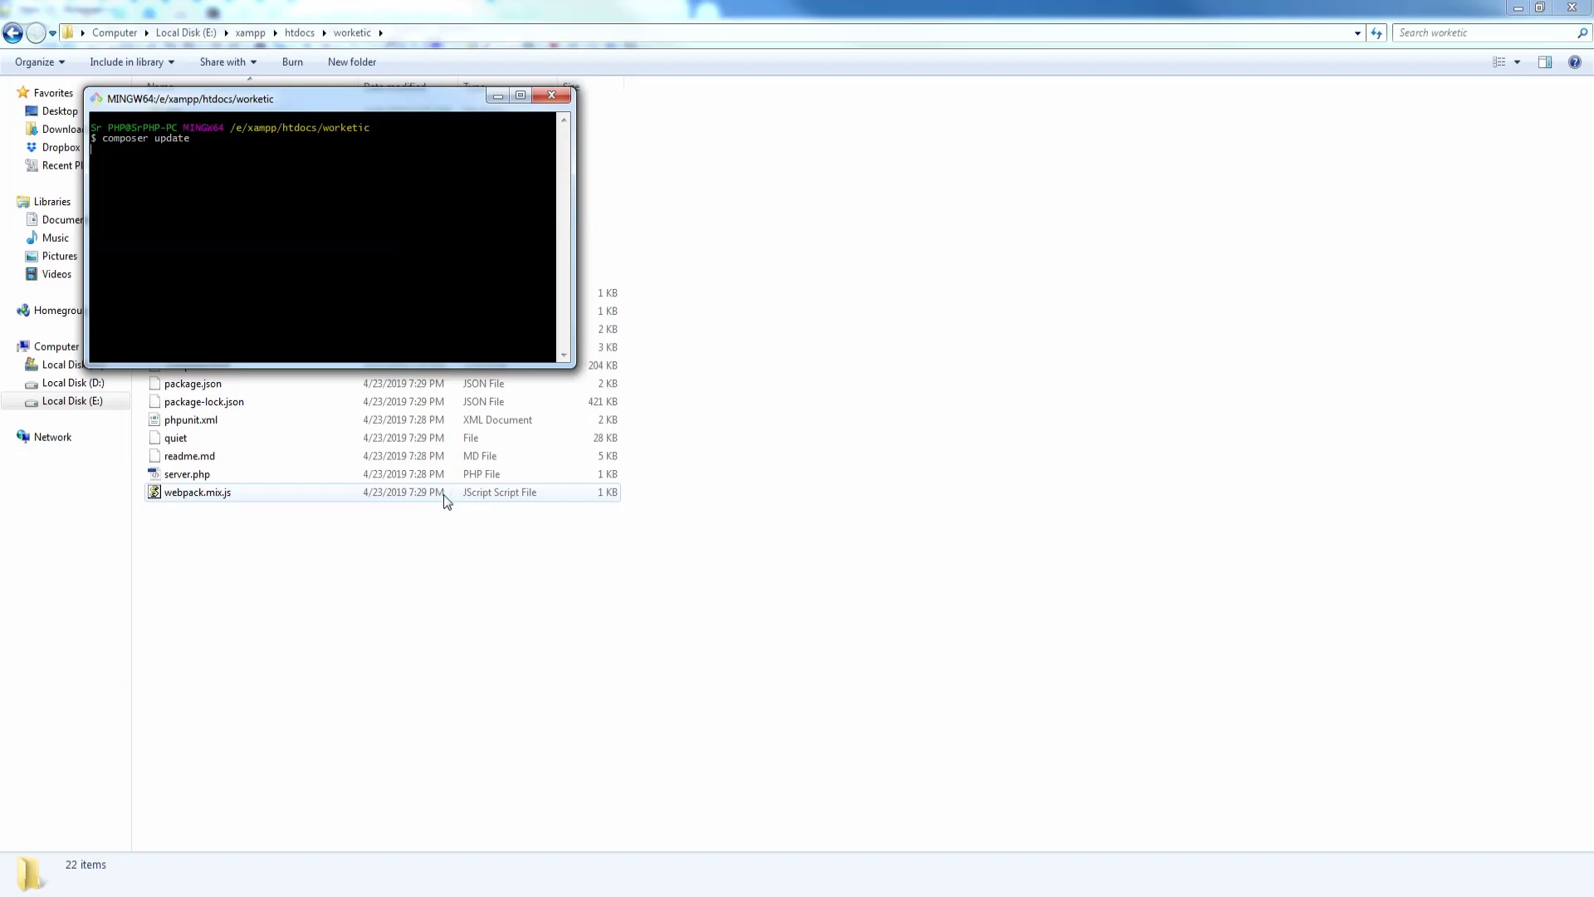
{"action": "key", "text": "Return"}
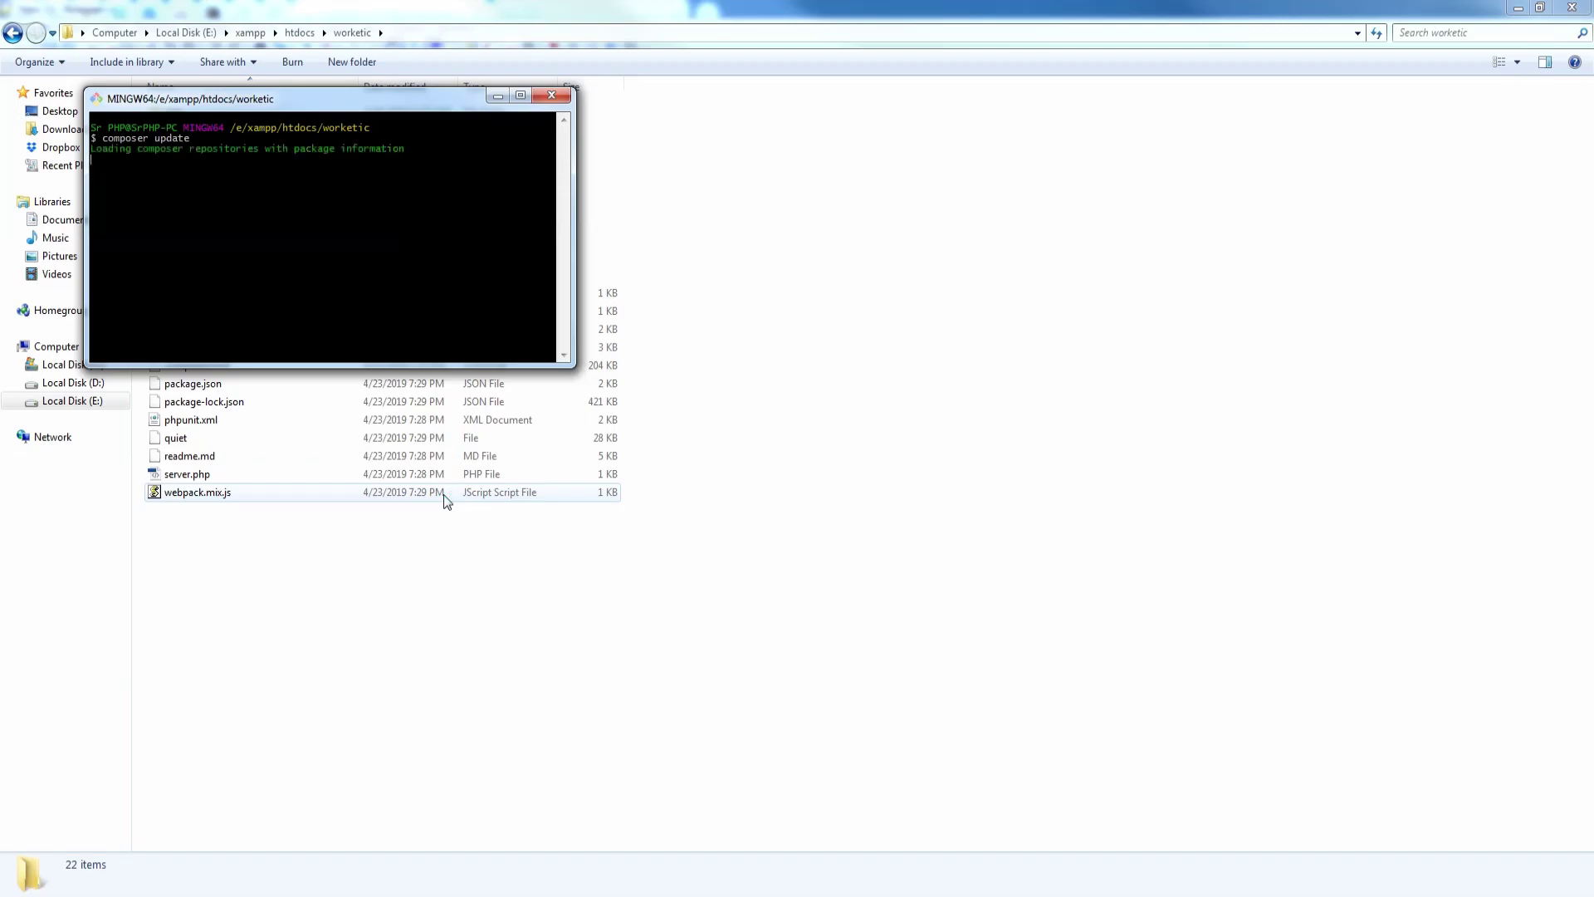
Step: Check the server start command in demo-insta.txt and run php artisan serve in the worketic Git Bash terminal
{"action": "left_click_drag", "start_coordinate": [665, 293], "coordinate": [1425, 297]}
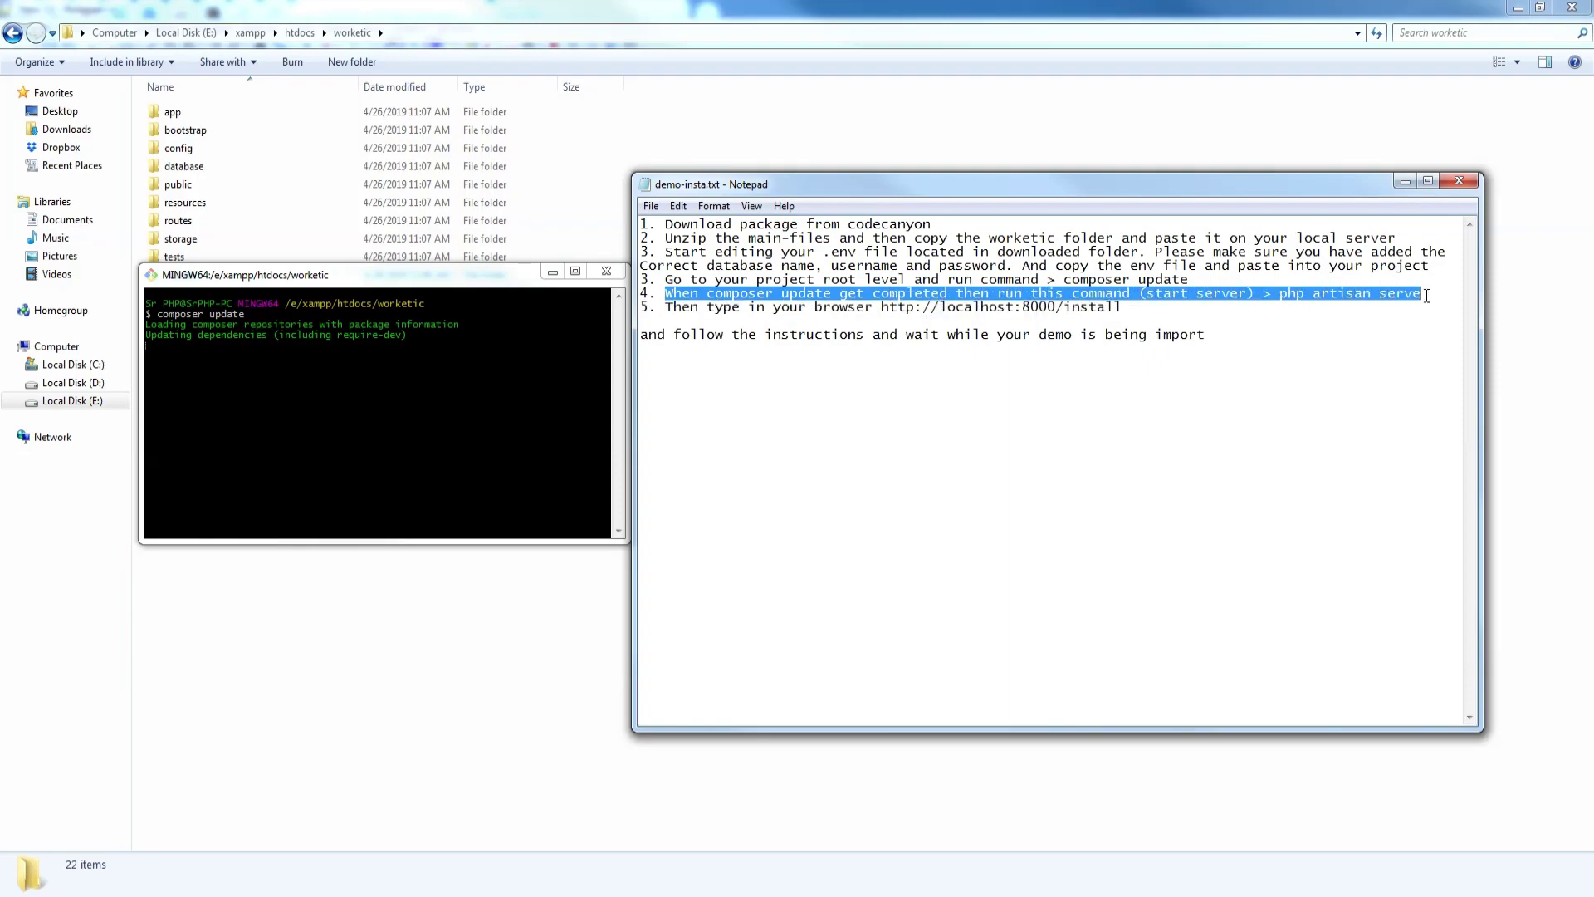
{"action": "left_click_drag", "start_coordinate": [1280, 296], "coordinate": [1421, 301]}
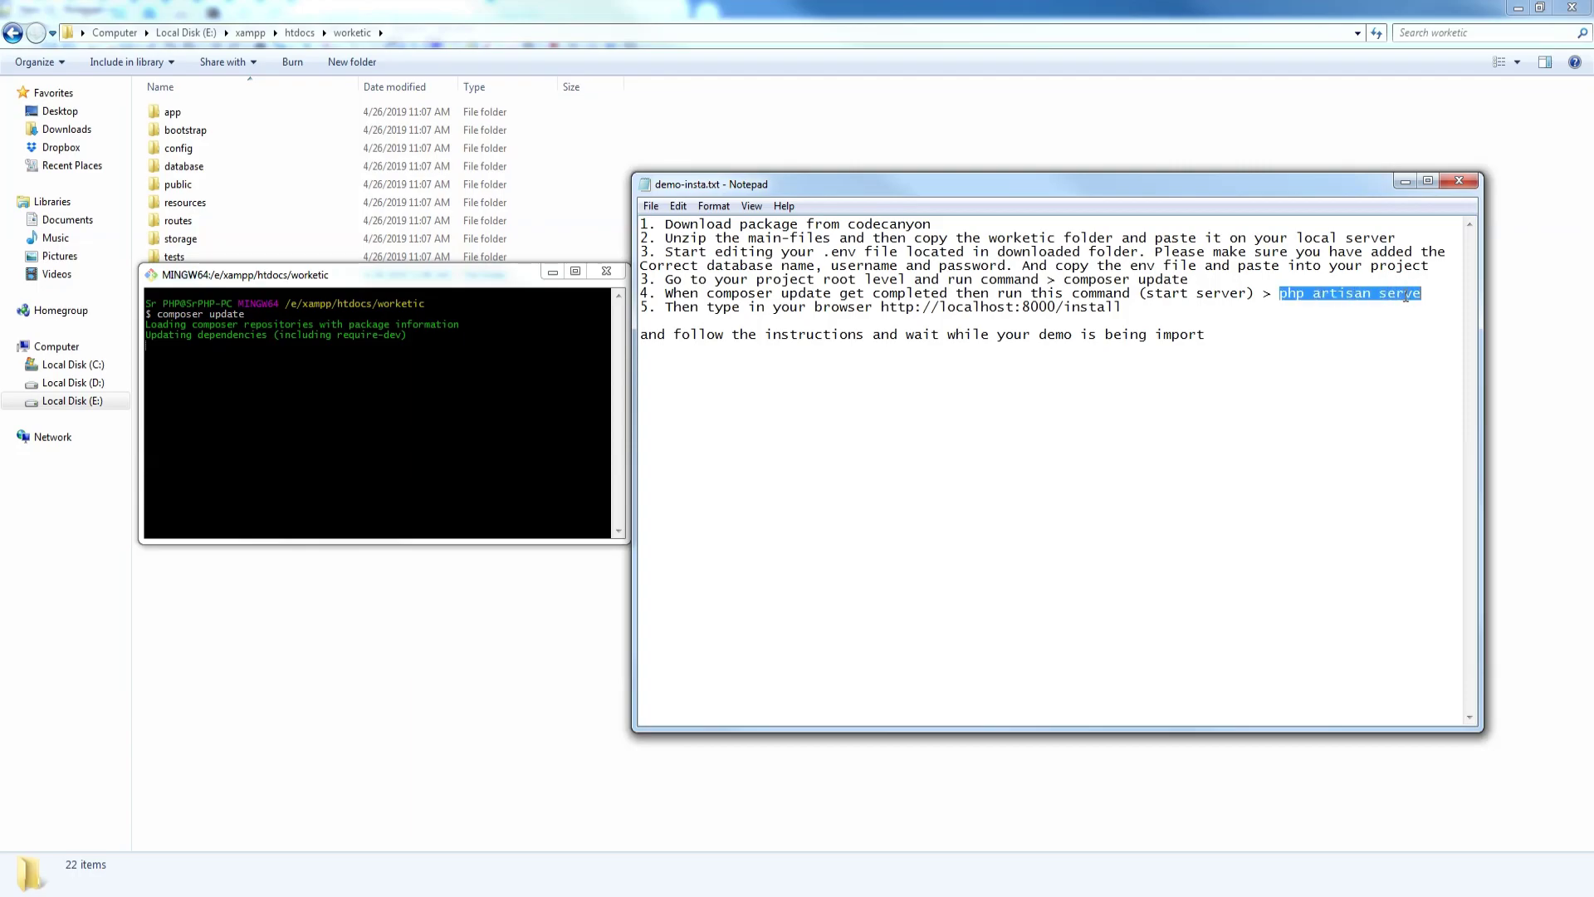
{"action": "left_click", "coordinate": [322, 389]}
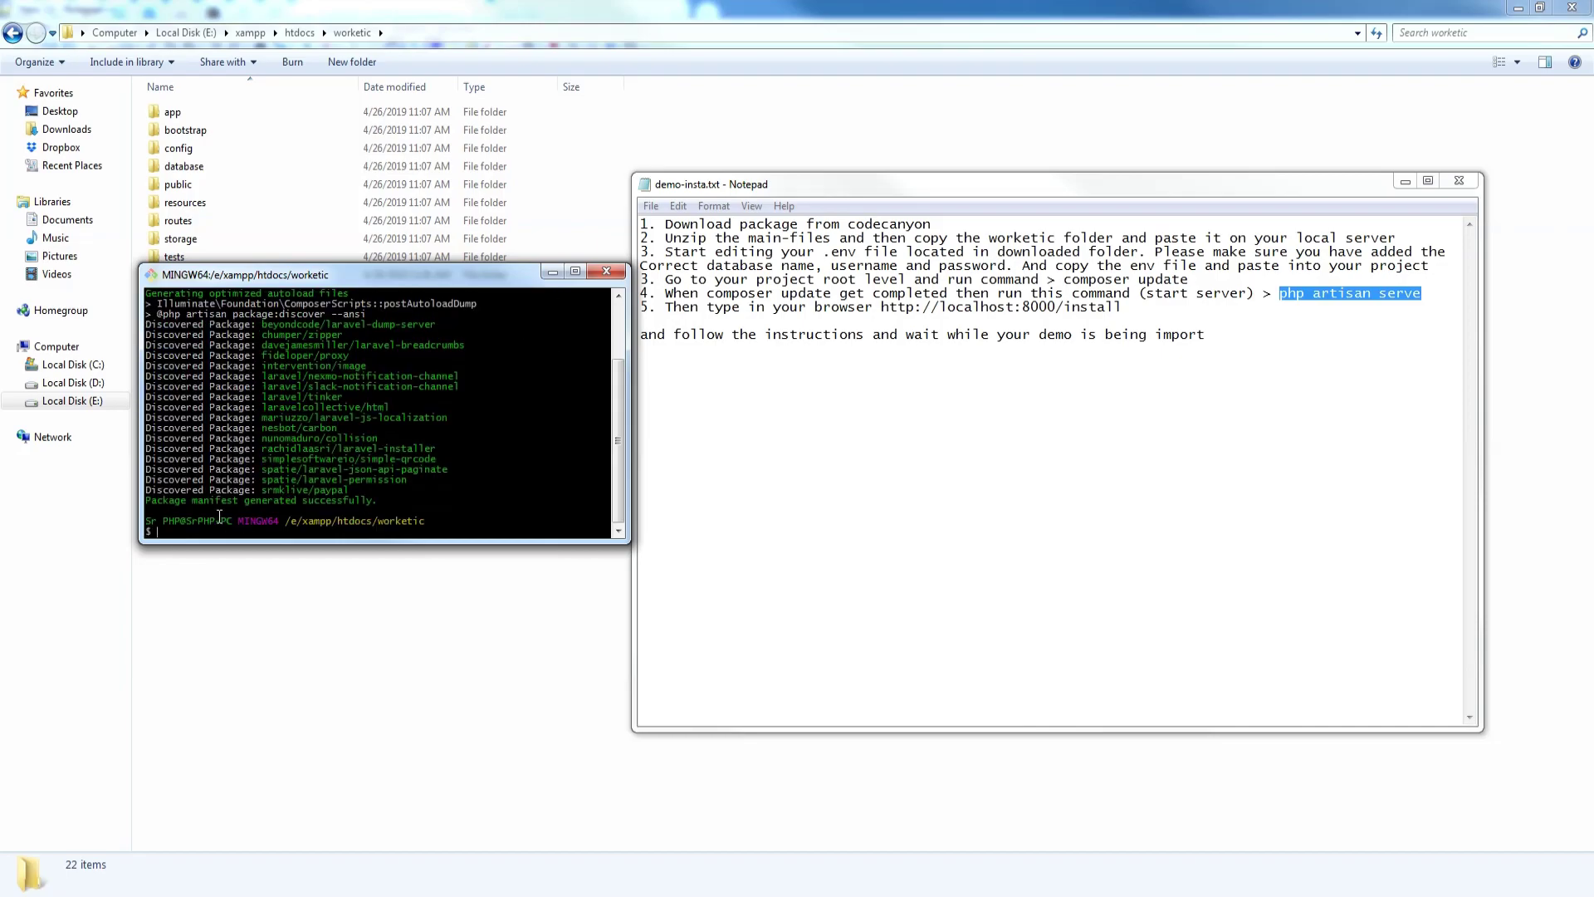
{"action": "left_click_drag", "start_coordinate": [156, 503], "coordinate": [371, 502]}
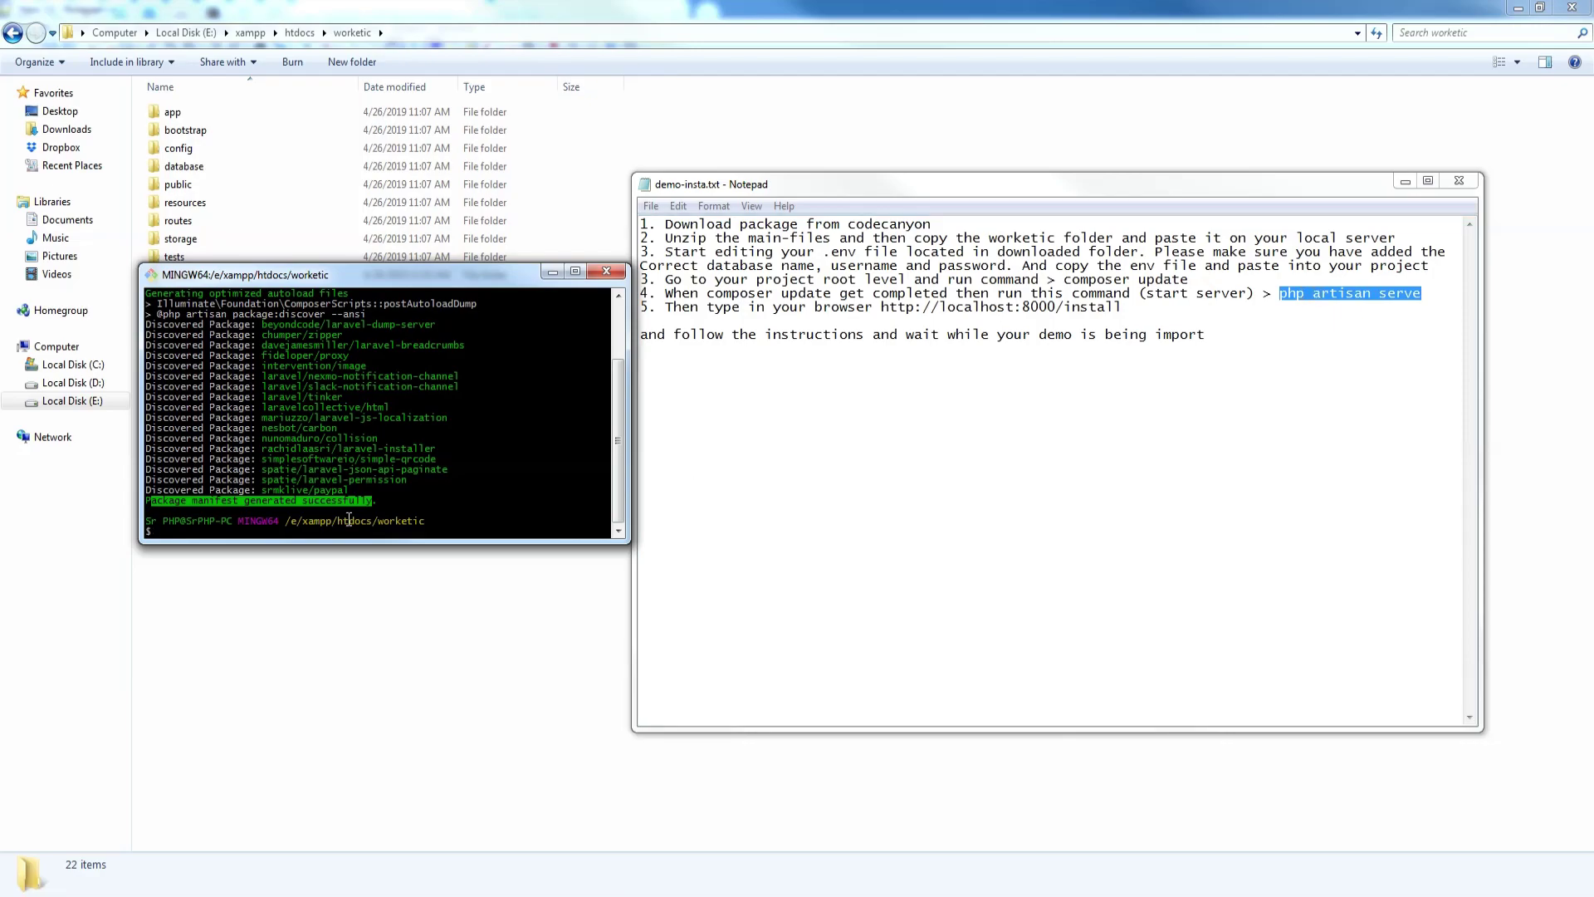
{"action": "double_click", "coordinate": [240, 531]}
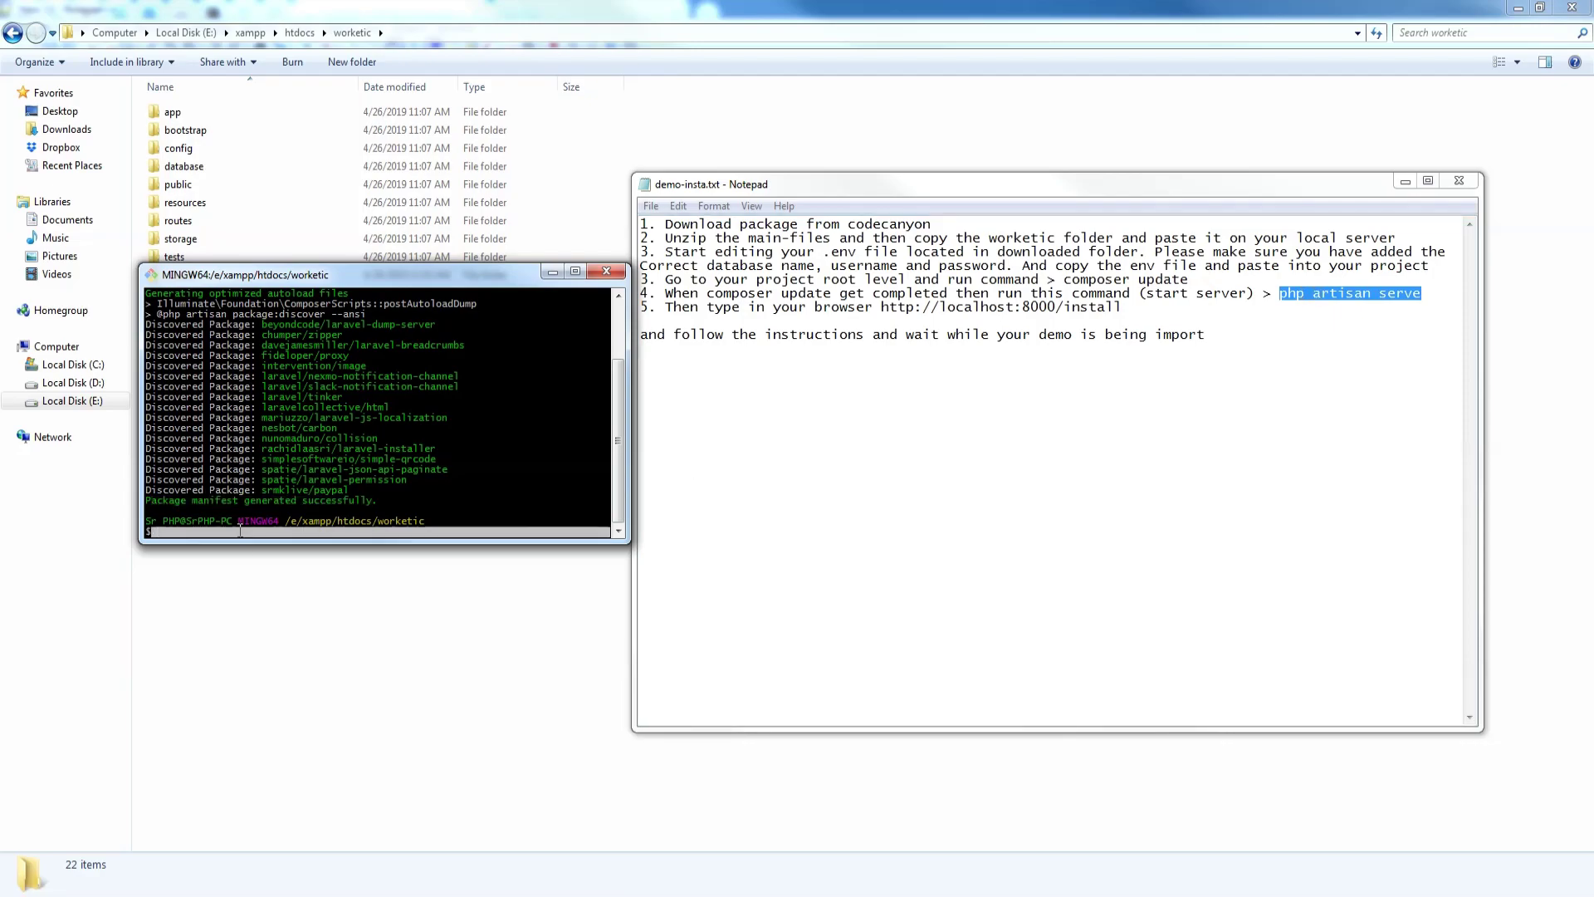
{"action": "left_click", "coordinate": [240, 532]}
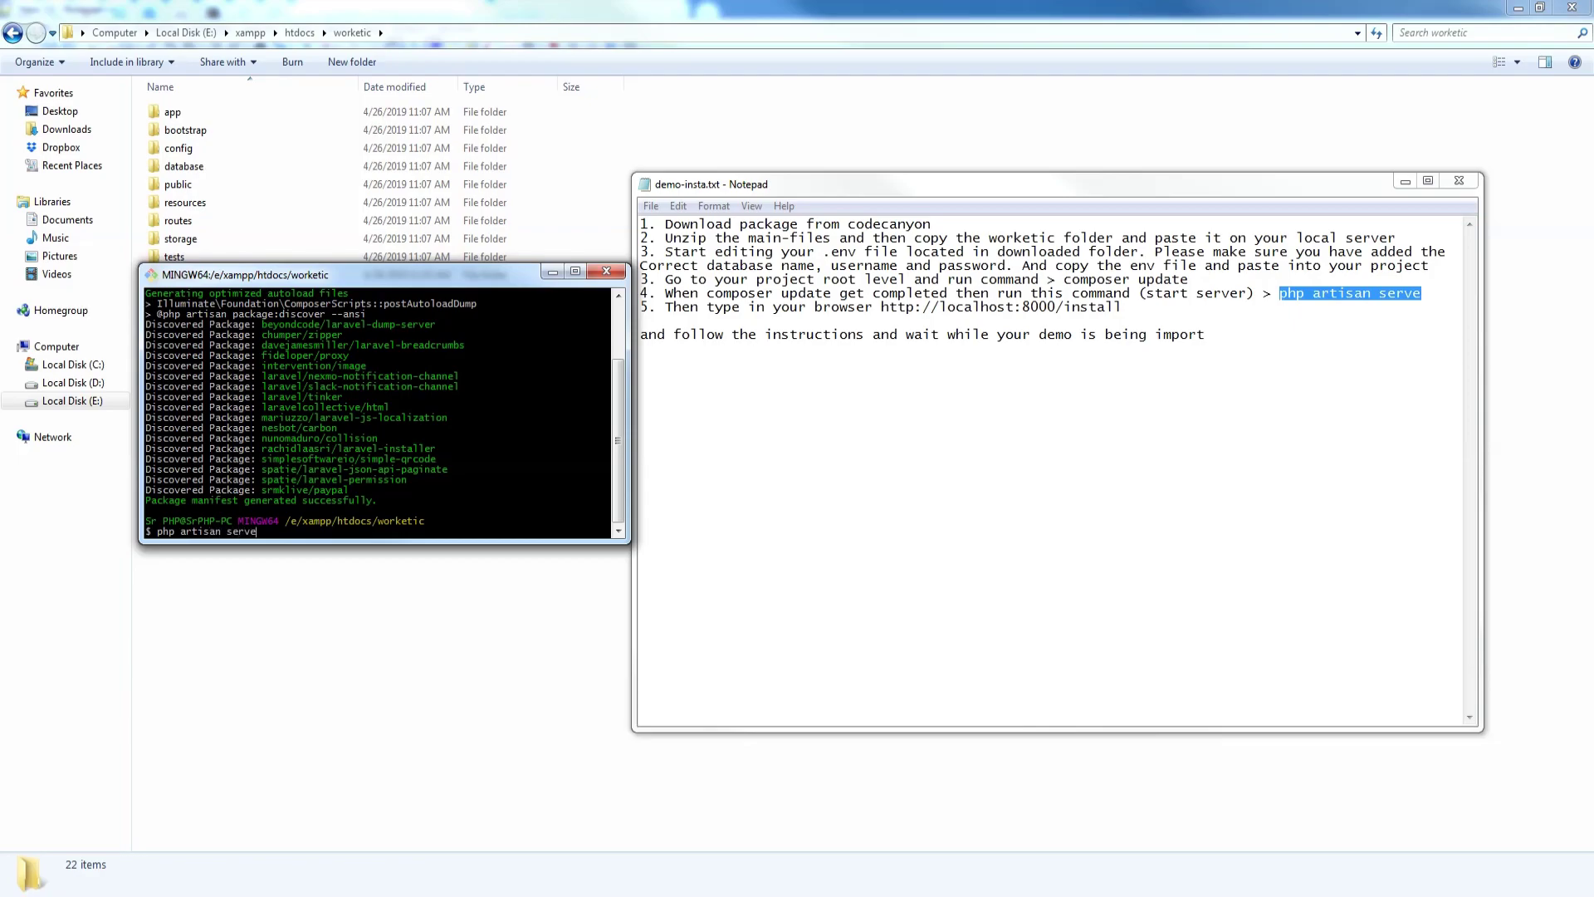
{"action": "key", "text": "Return"}
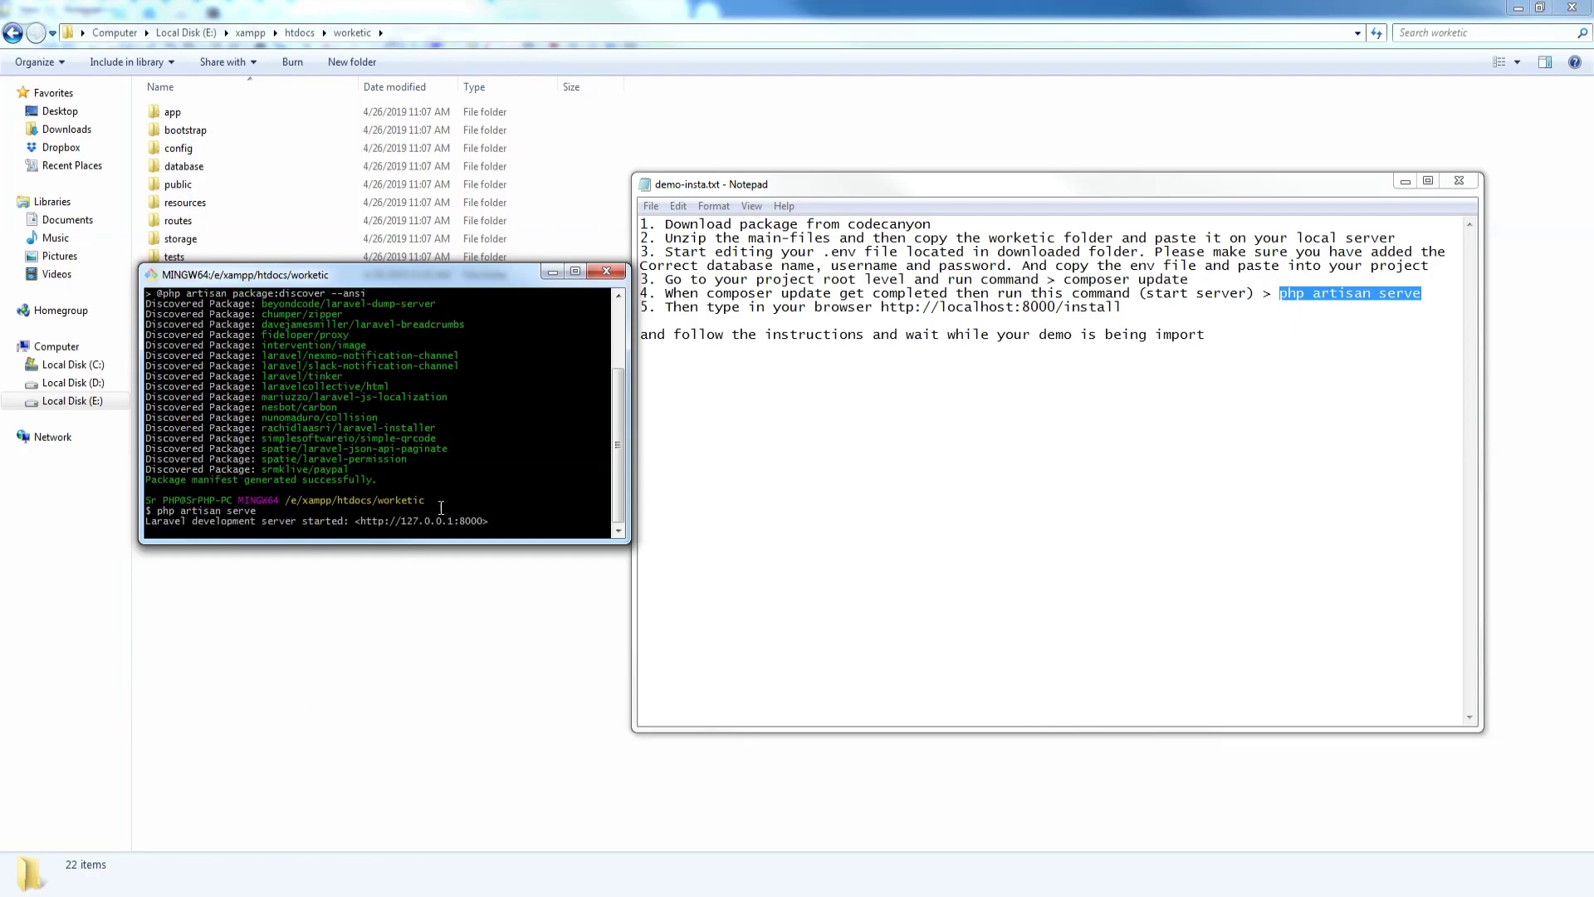
{"action": "left_click_drag", "start_coordinate": [364, 522], "coordinate": [486, 521]}
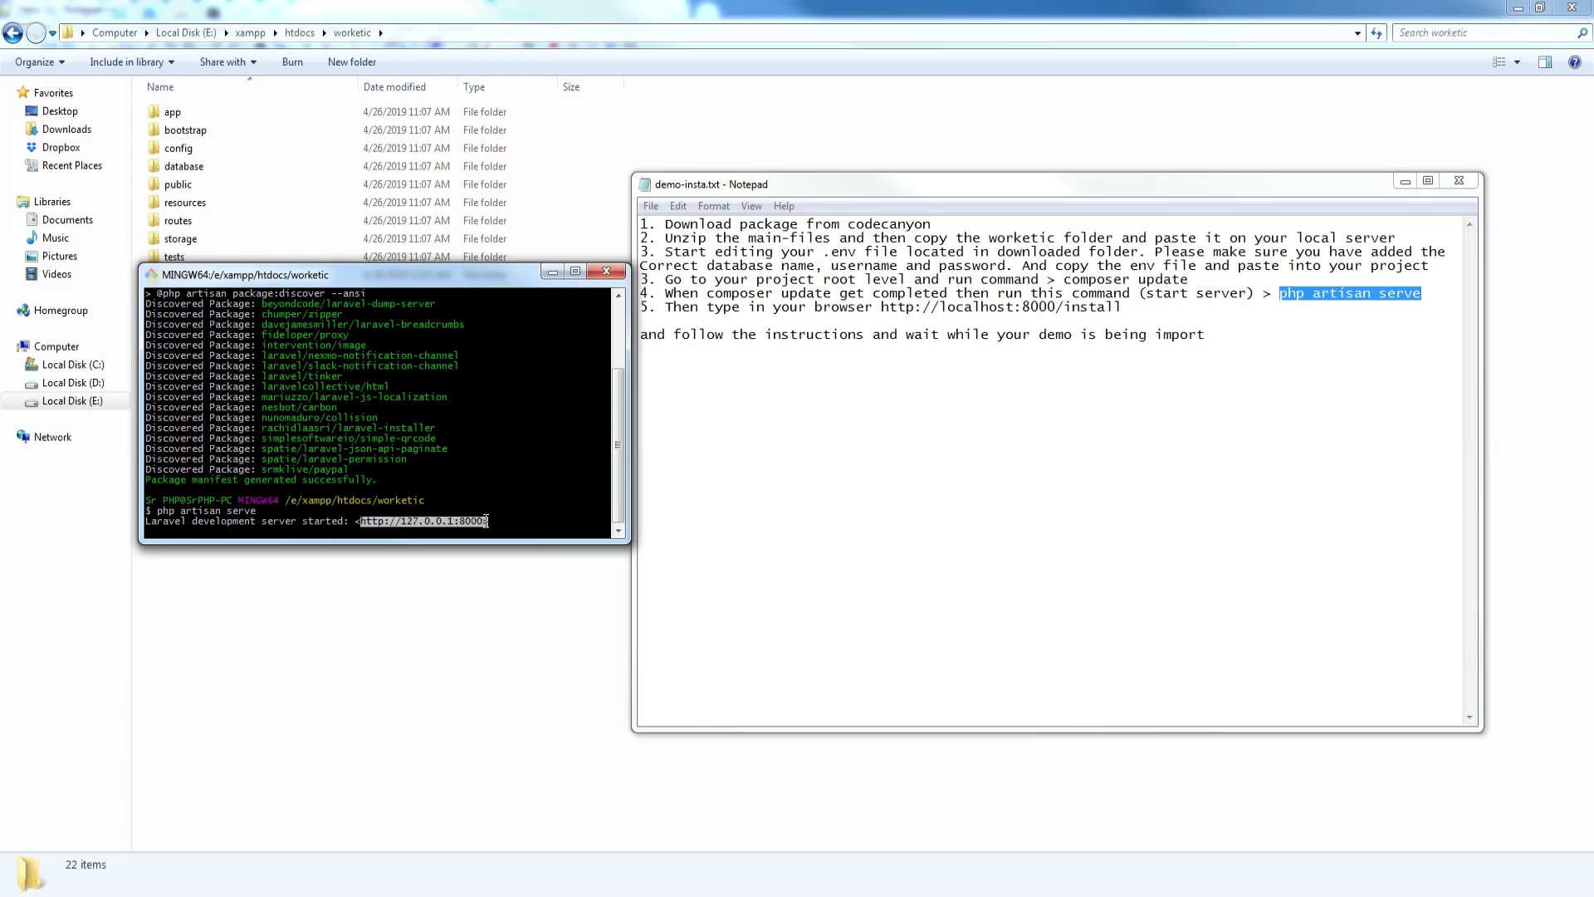
{"action": "left_click_drag", "start_coordinate": [882, 307], "coordinate": [1125, 309]}
{"action": "key", "text": "ctrl+c"}
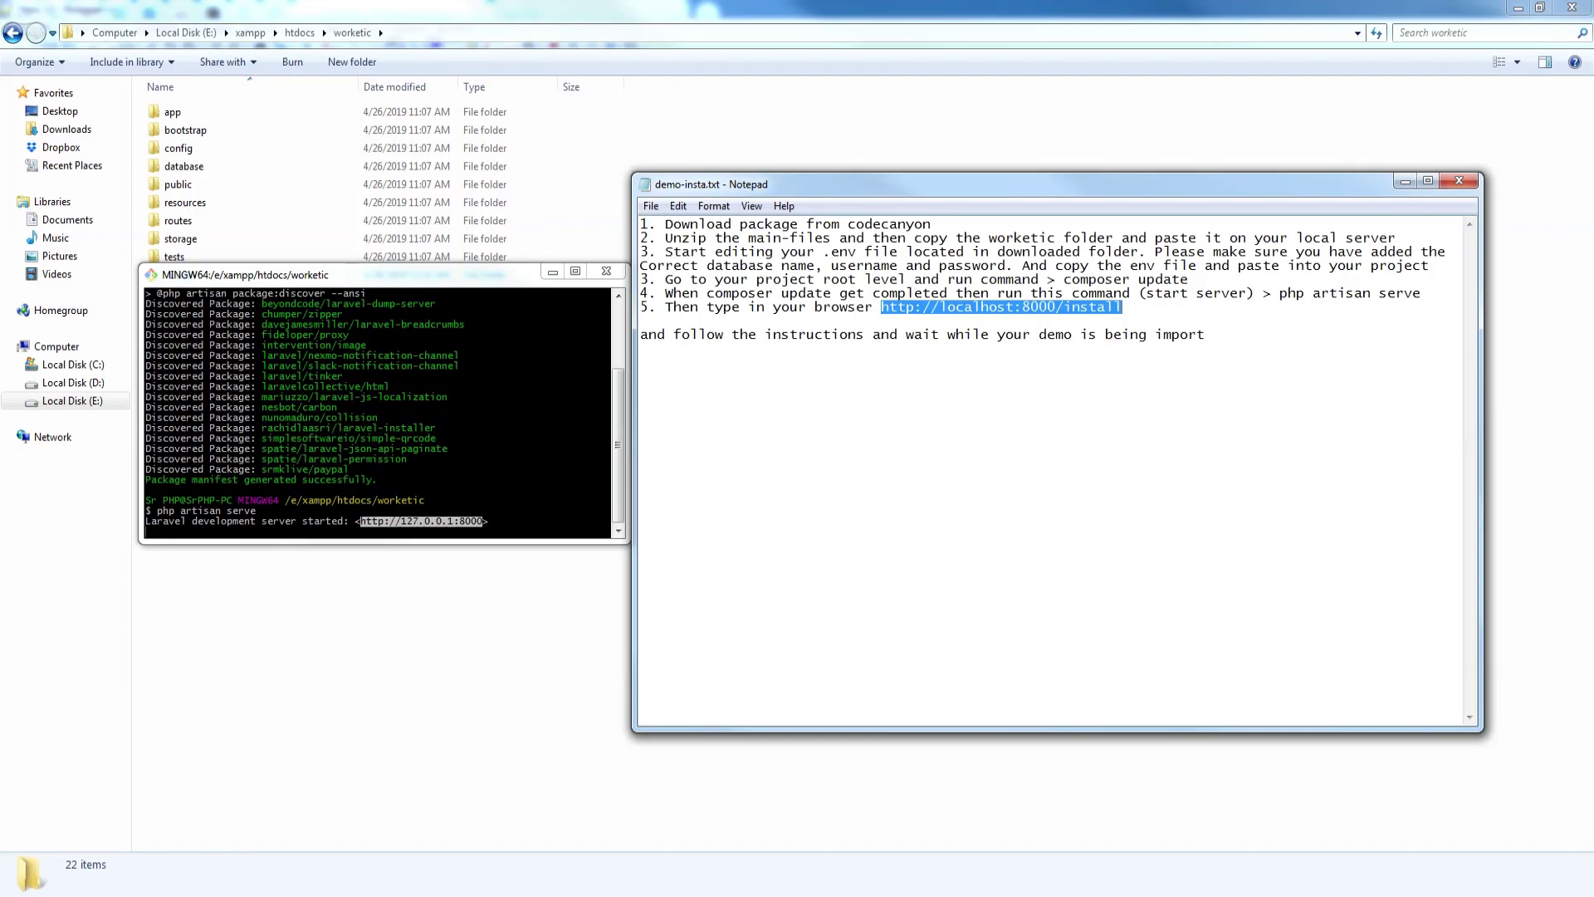
{"action": "key", "text": "alt+Tab"}
{"action": "left_click", "coordinate": [515, 14]}
{"action": "left_click", "coordinate": [239, 44]}
{"action": "key", "text": "ctrl+v"}
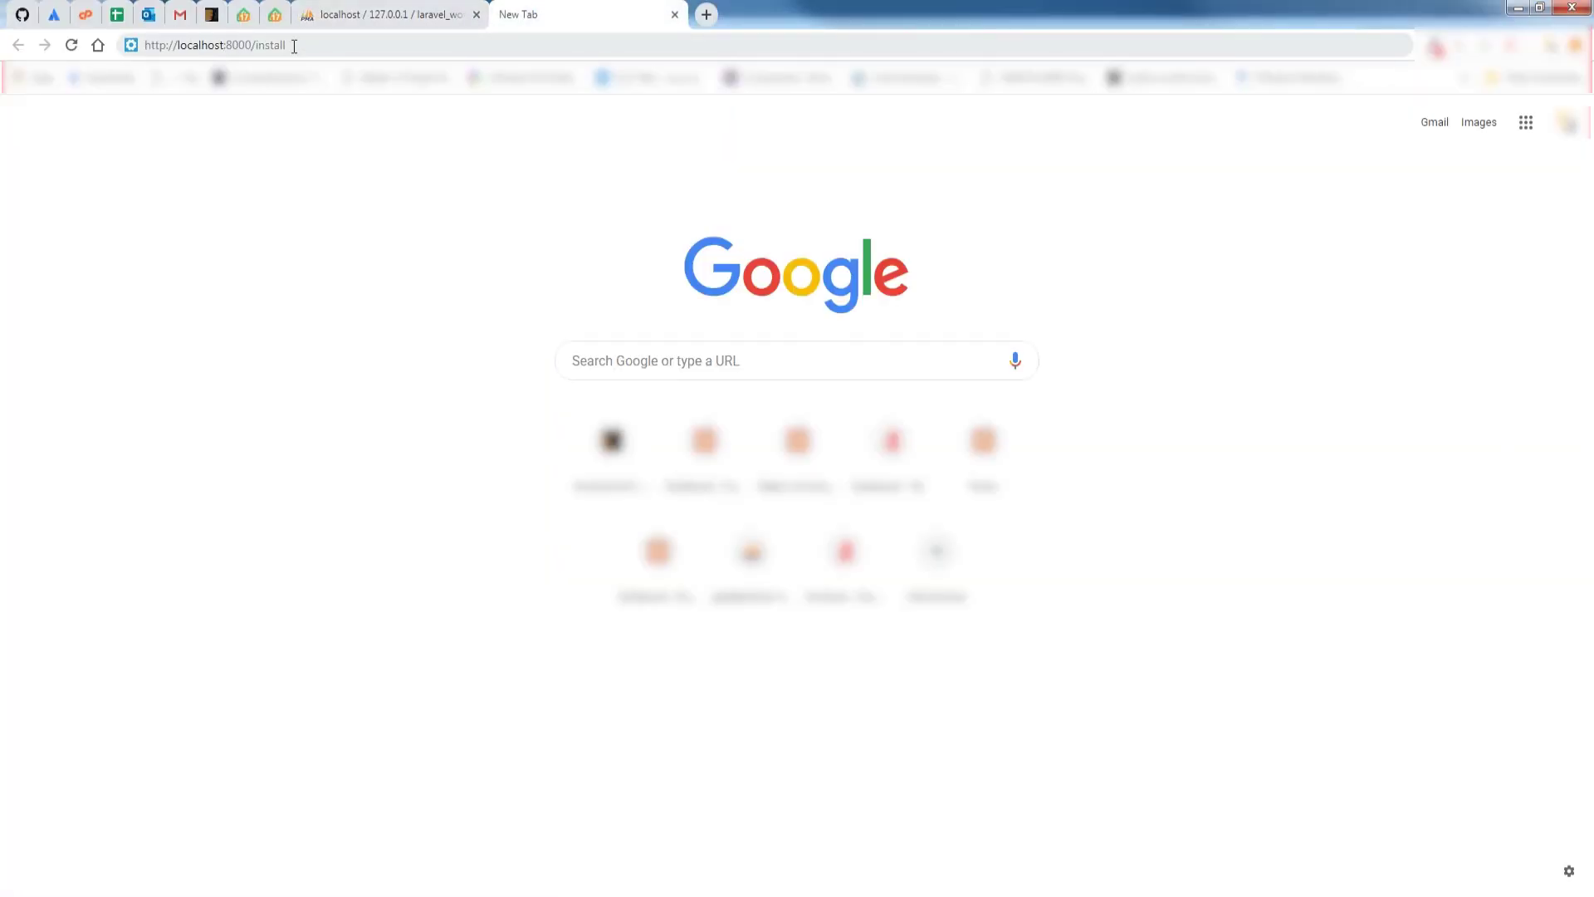
{"action": "left_click", "coordinate": [339, 46]}
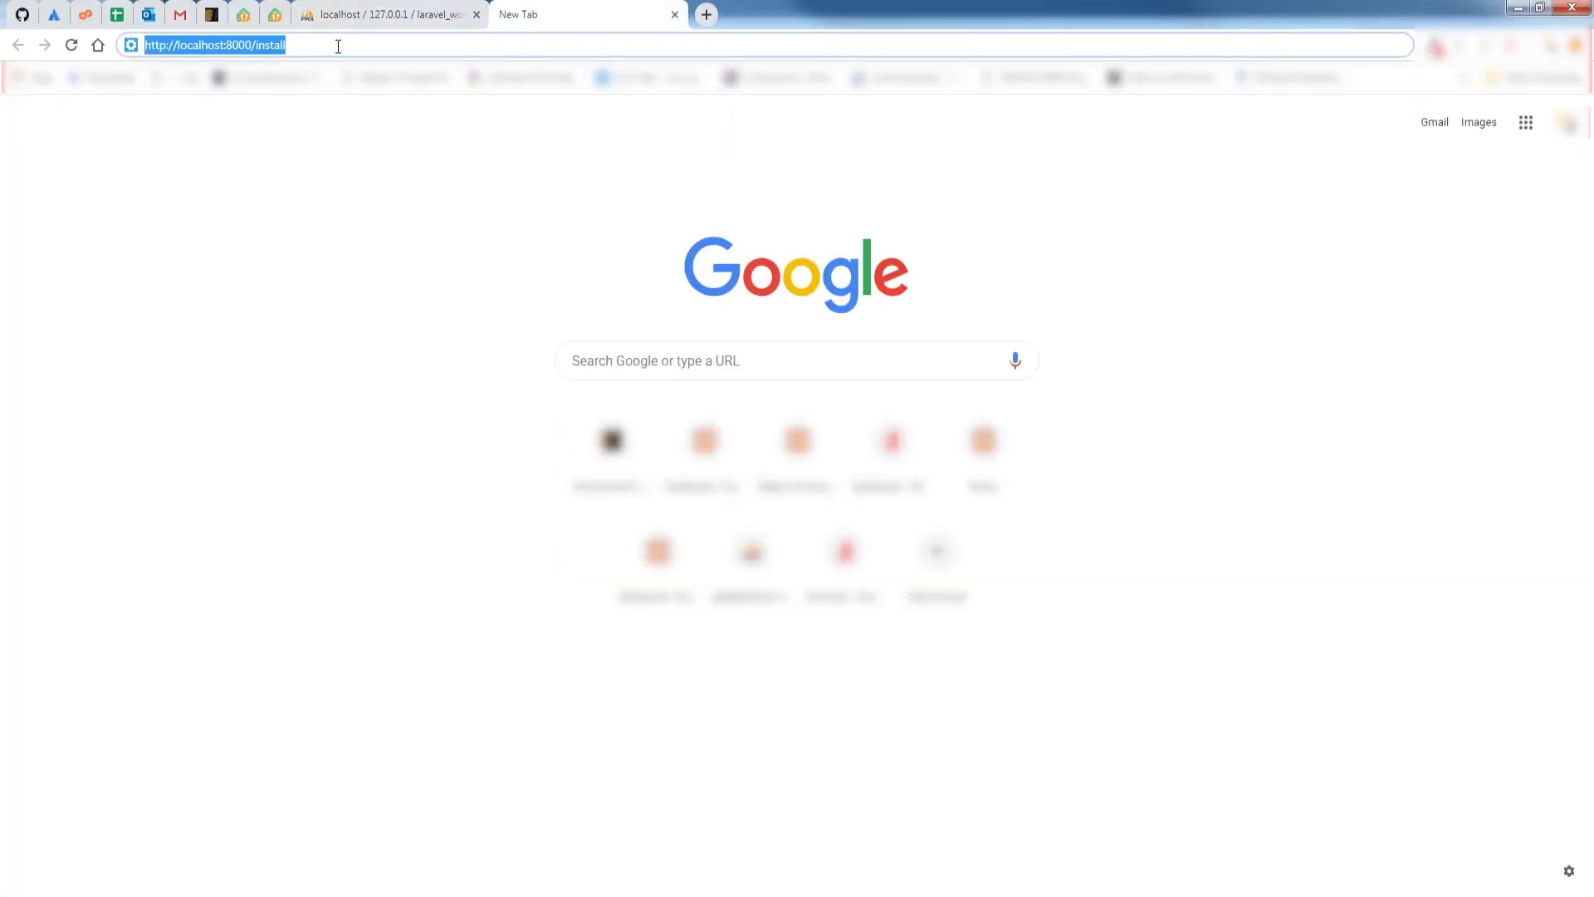
{"action": "key", "text": "Return"}
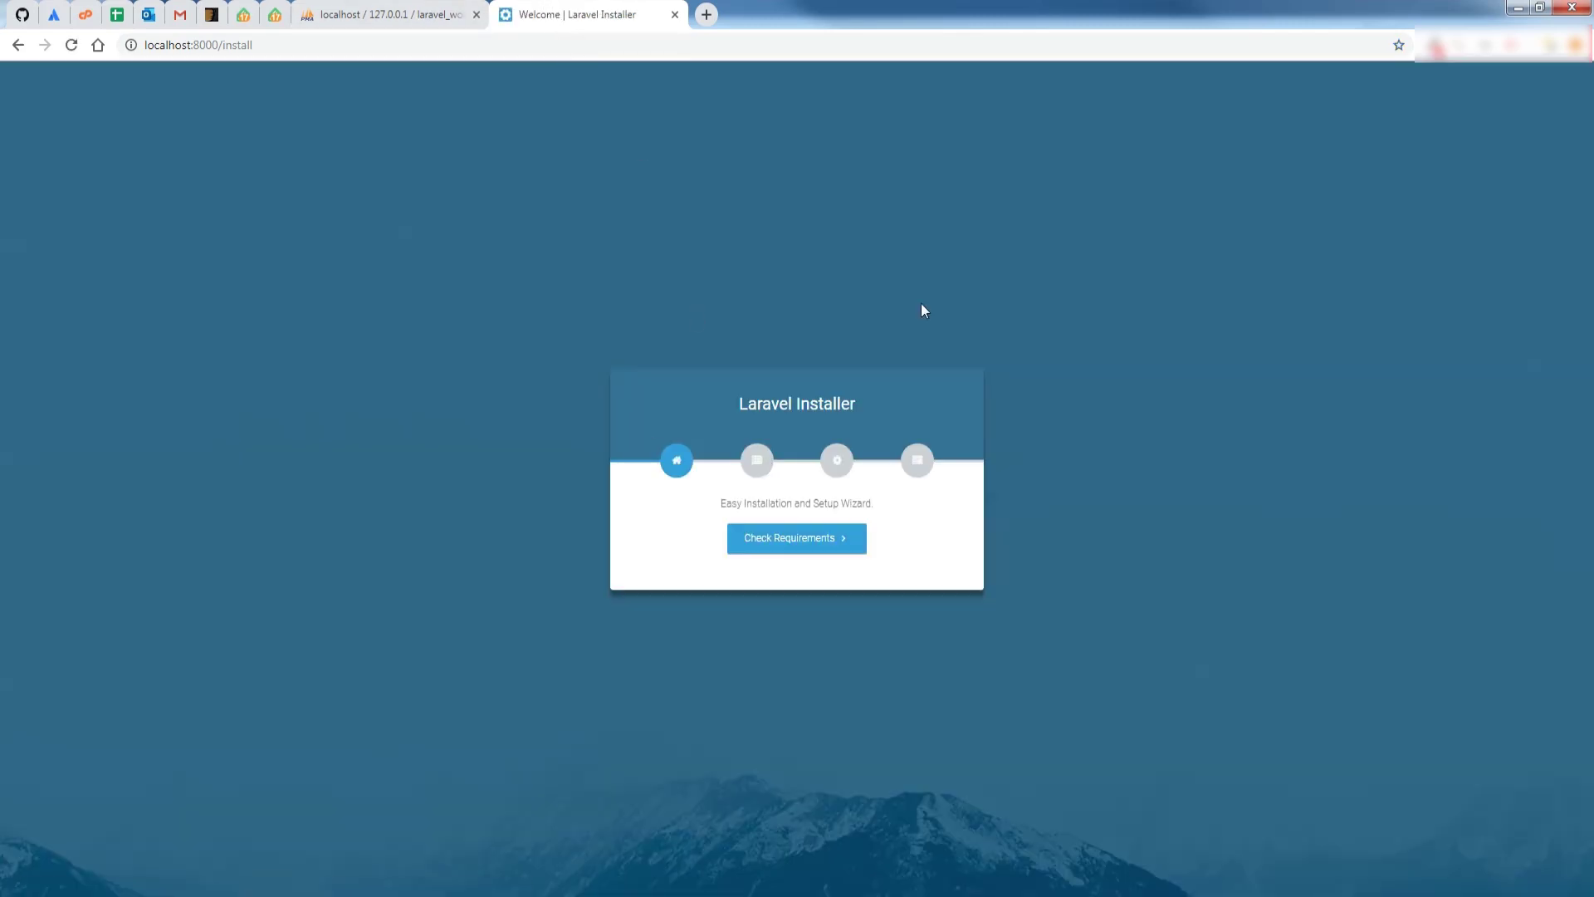
Step: Go through the installer's server requirements and permissions checks and open the environment settings in the Classic Text Editor
{"action": "left_click", "coordinate": [813, 550]}
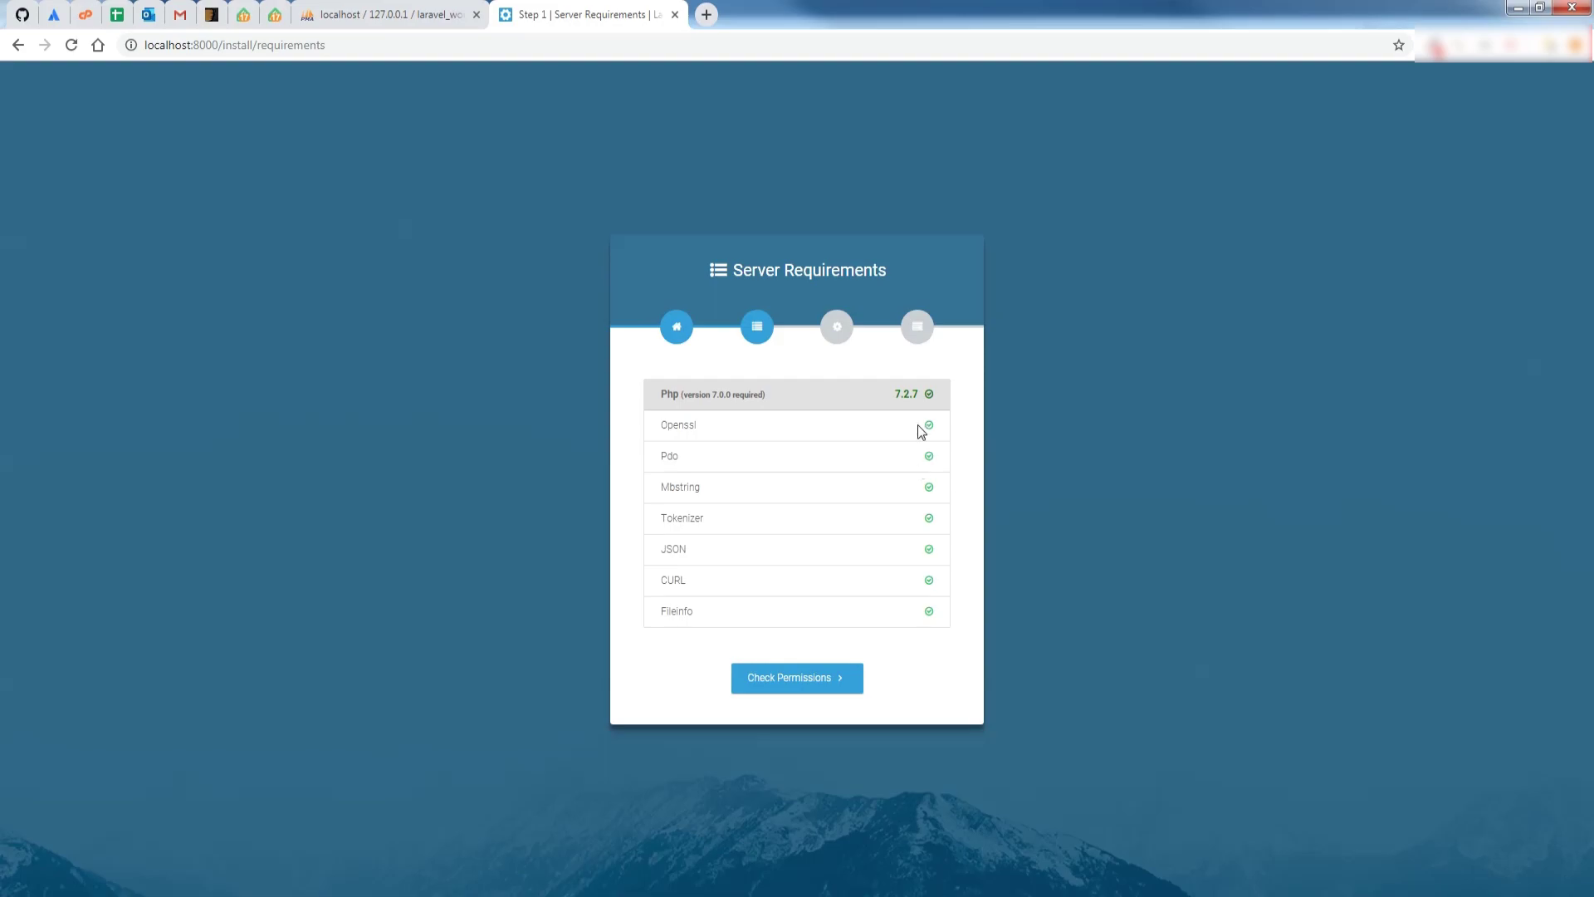
{"action": "left_click", "coordinate": [785, 688]}
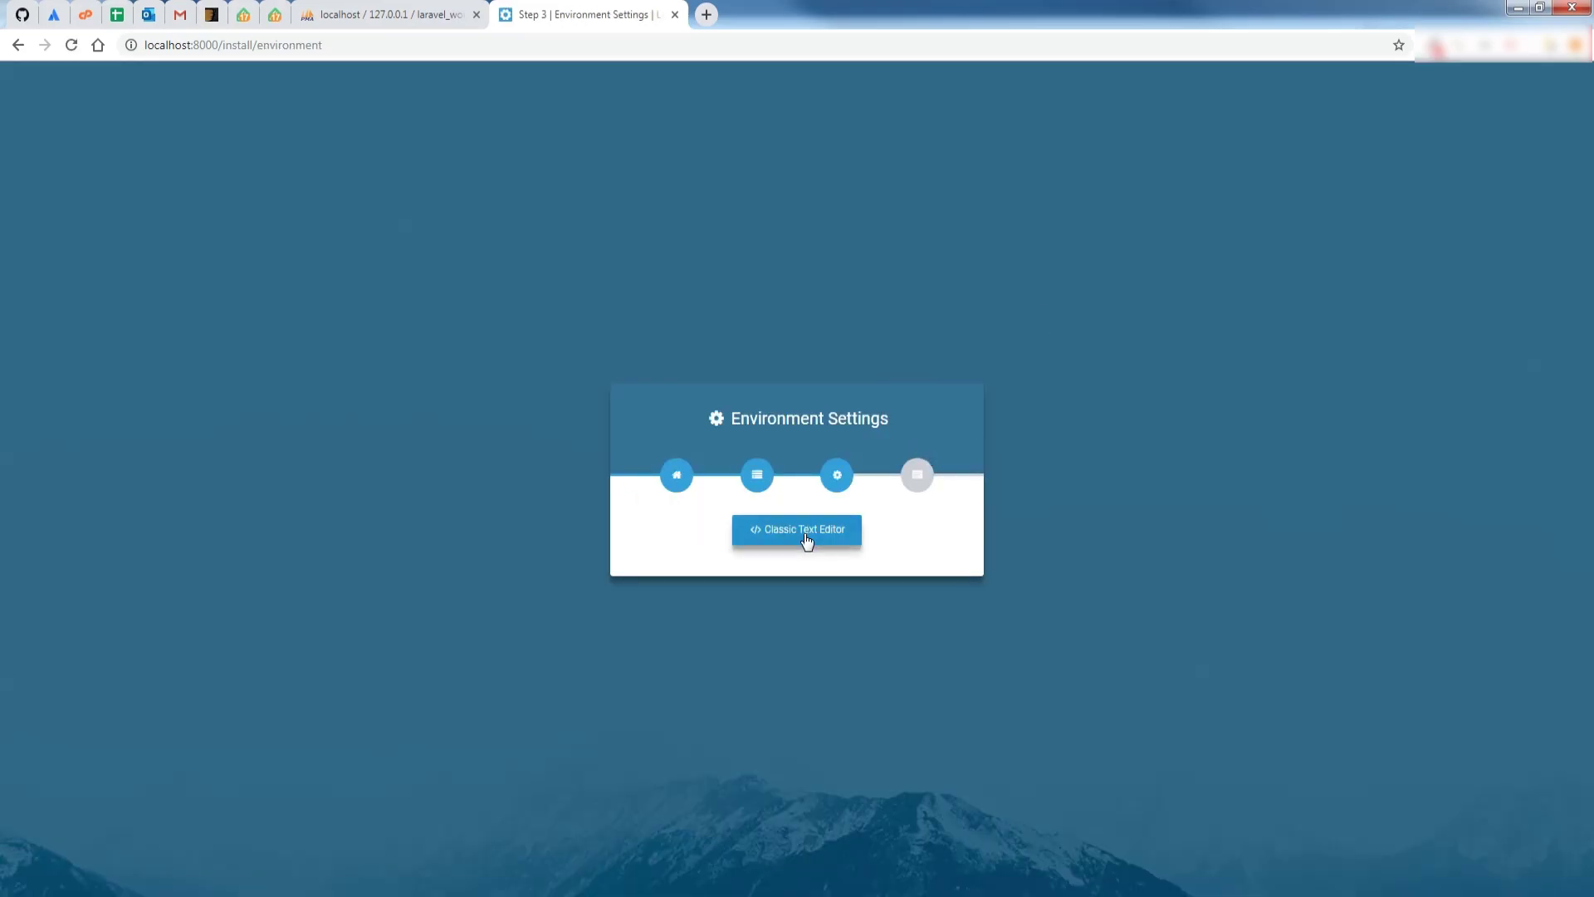
{"action": "left_click", "coordinate": [807, 540]}
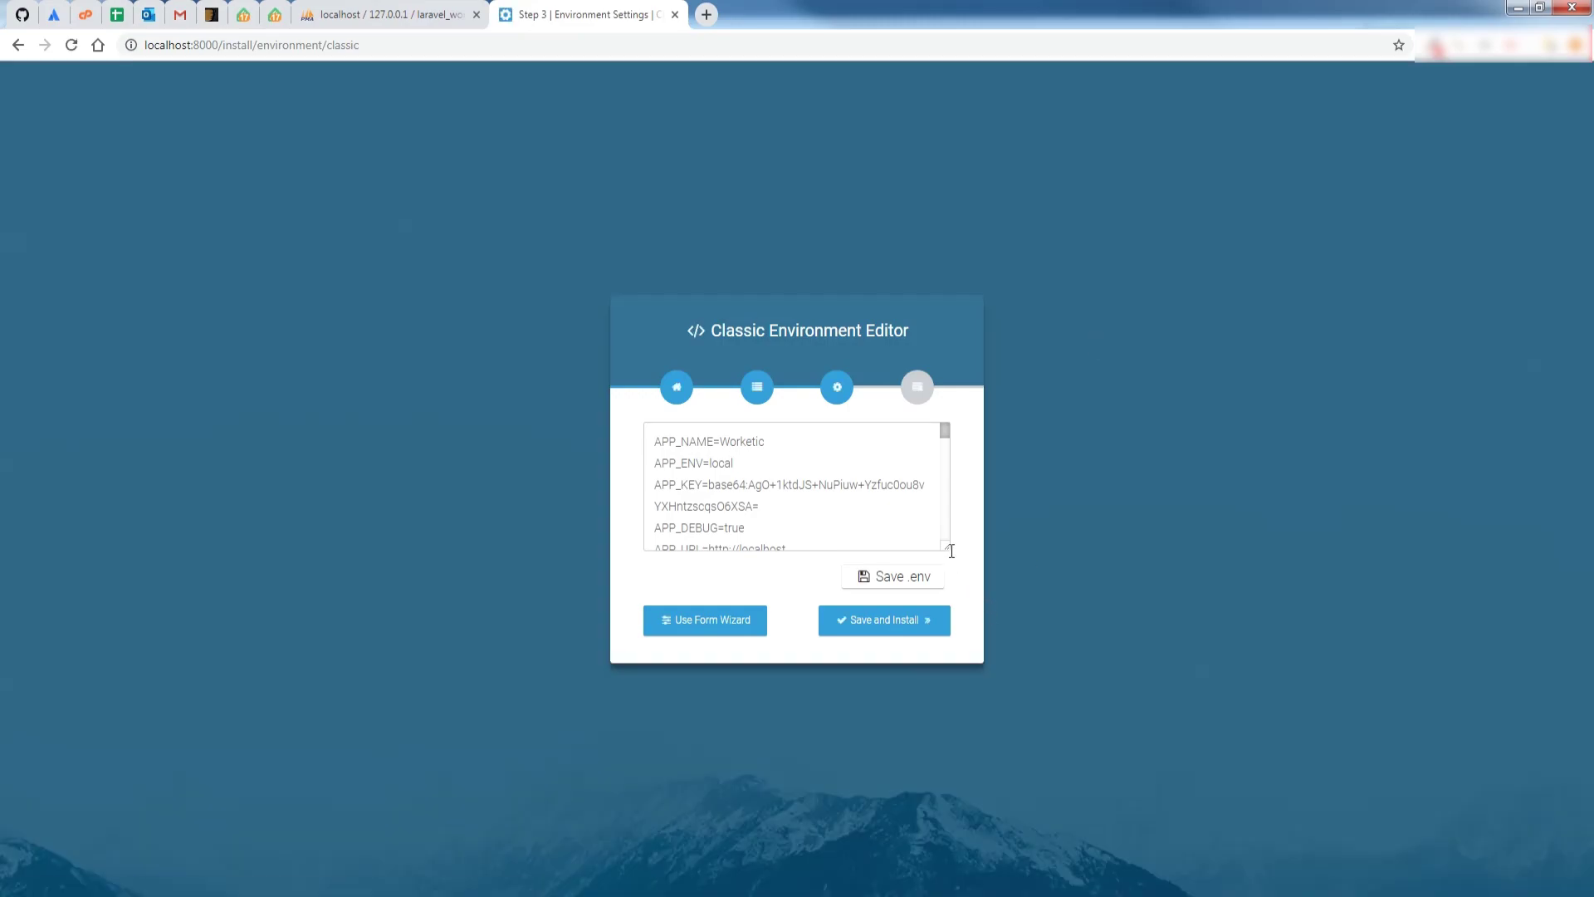
Step: Enlarge the environment text area, check the DB_DATABASE value, and save the settings and run the installation
{"action": "left_click_drag", "start_coordinate": [952, 551], "coordinate": [978, 818]}
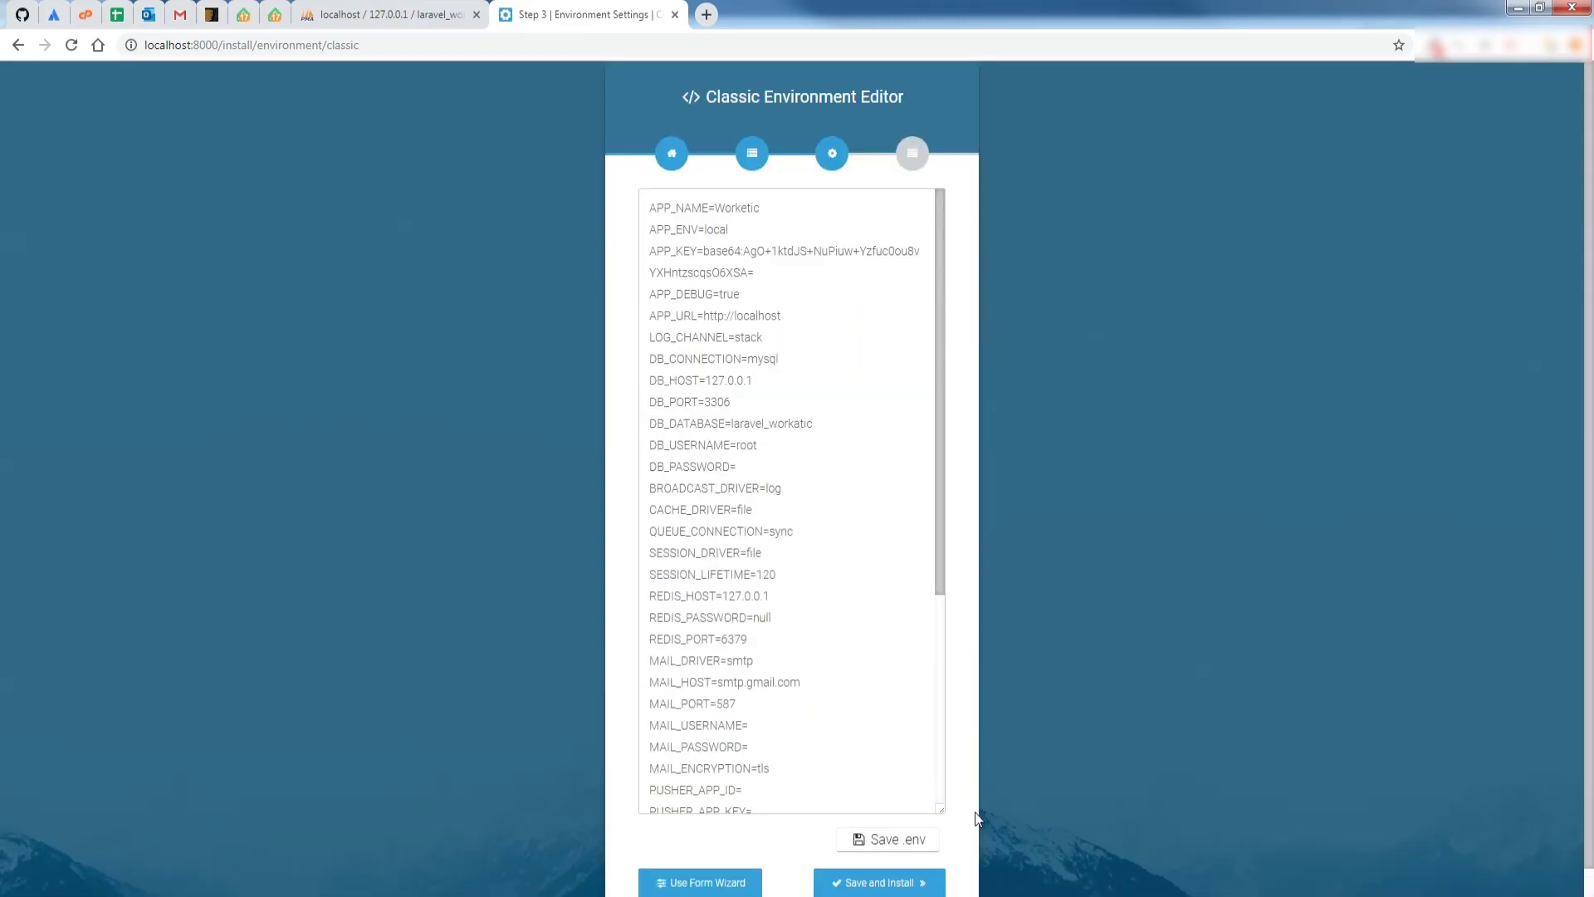
{"action": "double_click", "coordinate": [757, 424]}
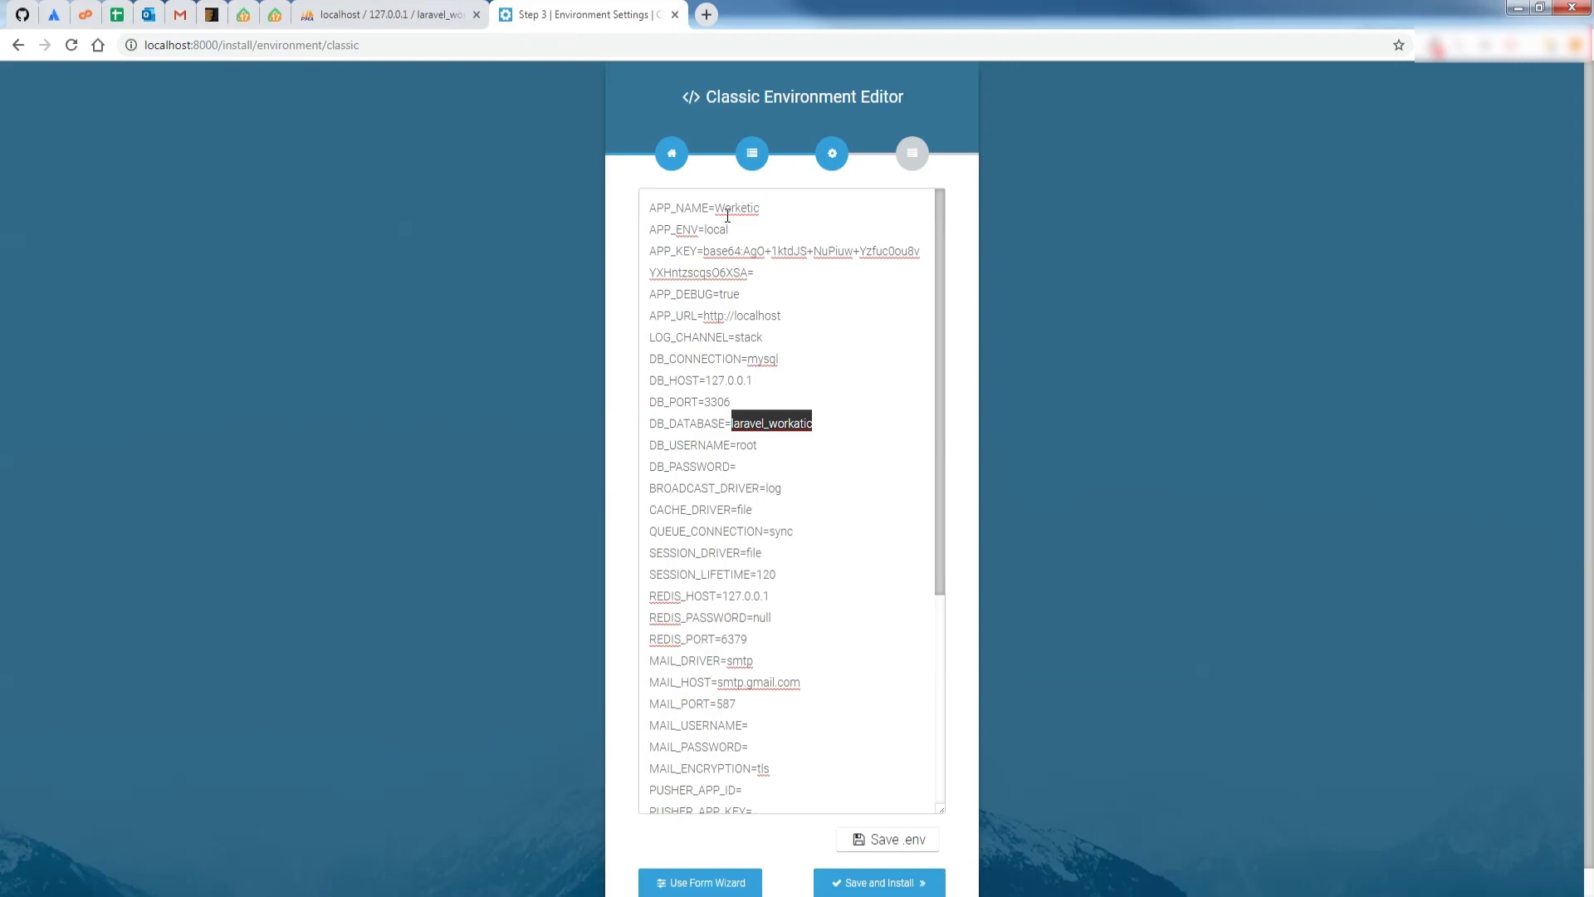
{"action": "scroll", "coordinate": [996, 723], "scroll_direction": "down", "scroll_amount": 1}
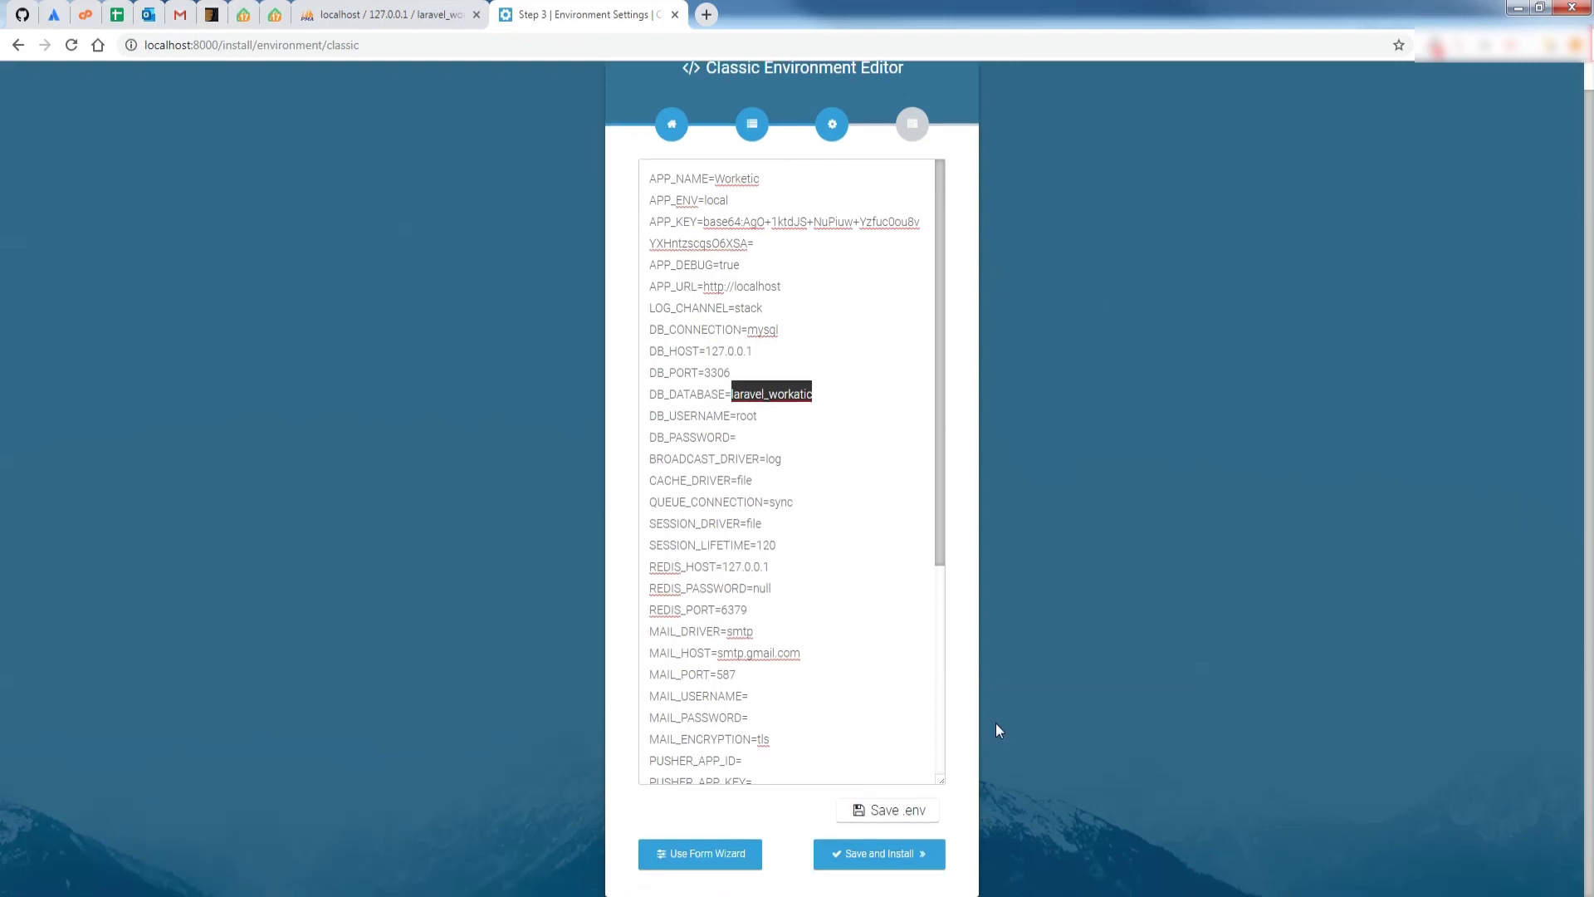
{"action": "left_click", "coordinate": [879, 855]}
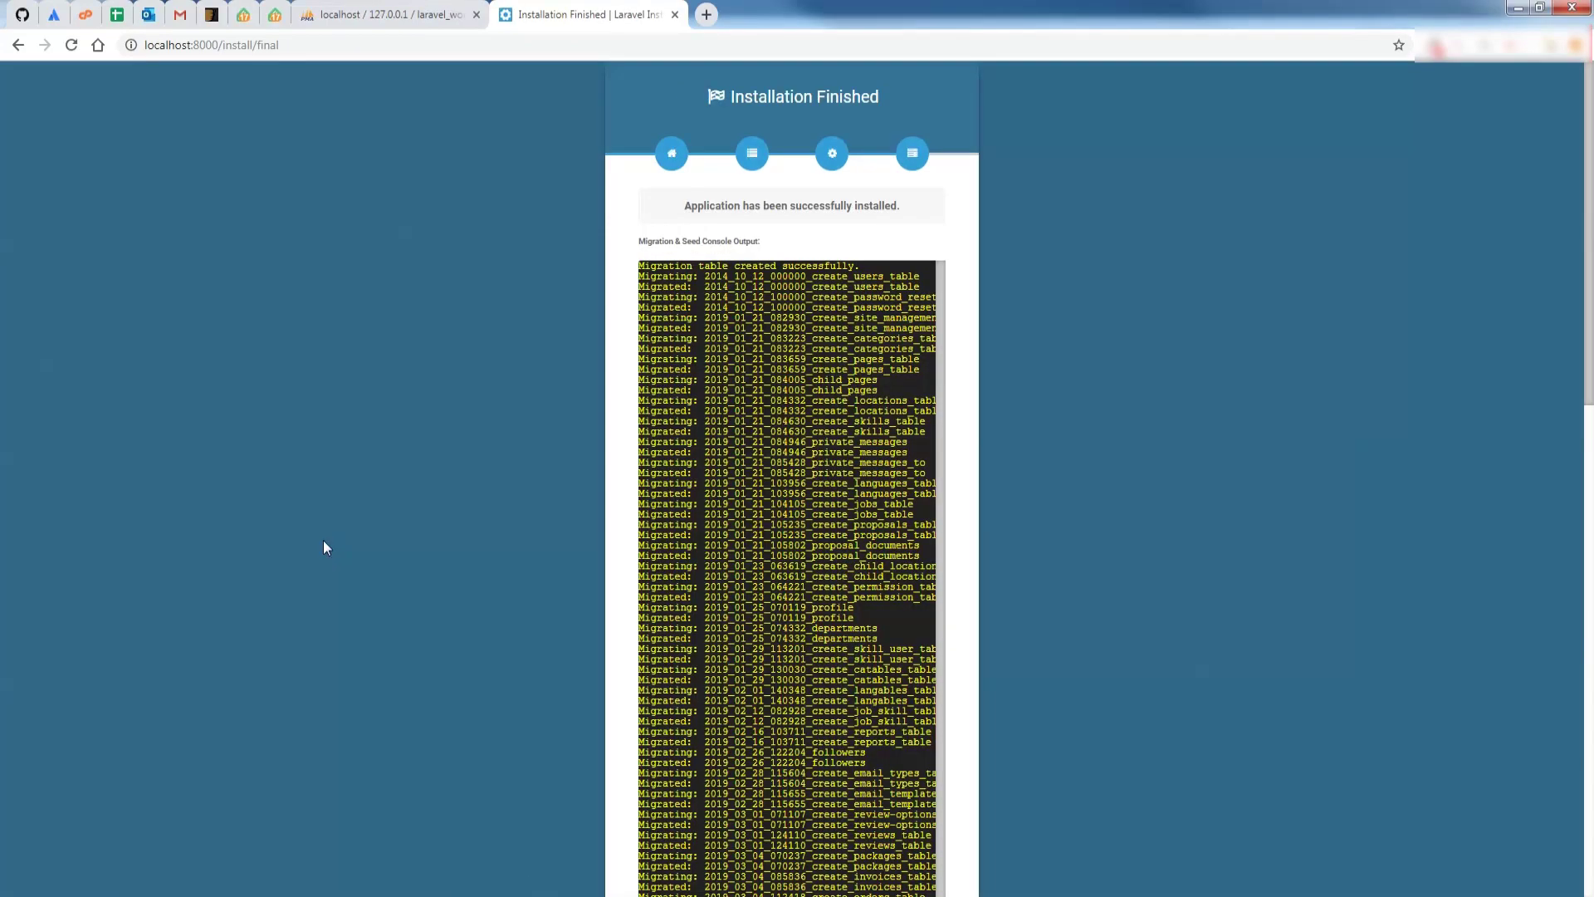
Step: Review the migration and seeding output on the Installation Finished page and exit the installer to the Worketic site
{"action": "left_click_drag", "start_coordinate": [689, 209], "coordinate": [912, 210]}
{"action": "scroll", "coordinate": [1071, 332], "scroll_direction": "down", "scroll_amount": 10}
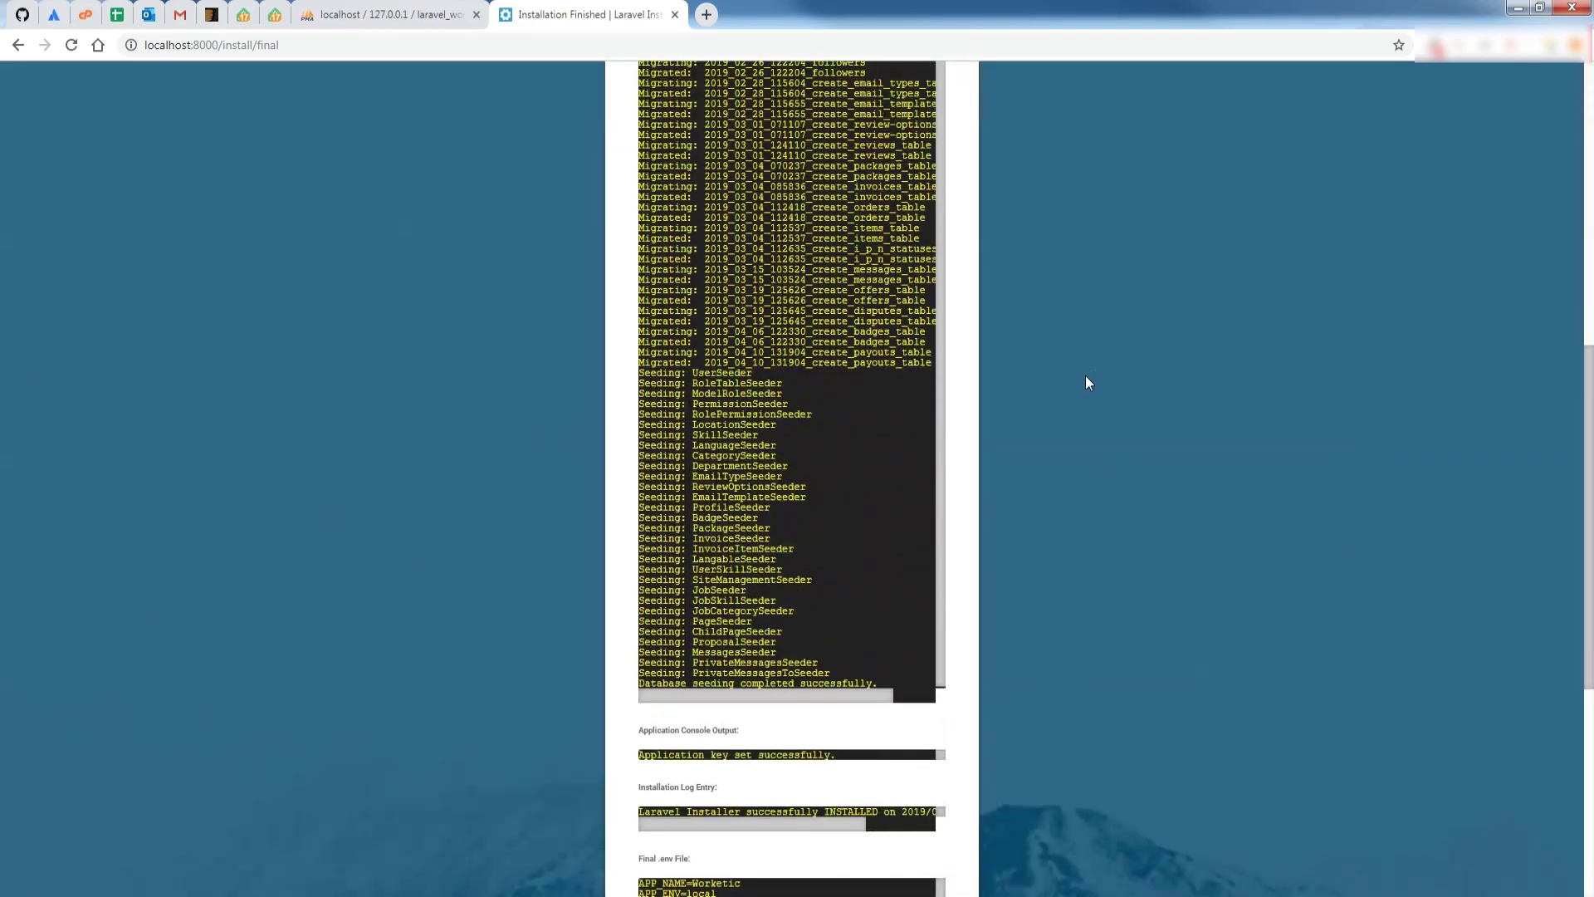
{"action": "left_click", "coordinate": [786, 859]}
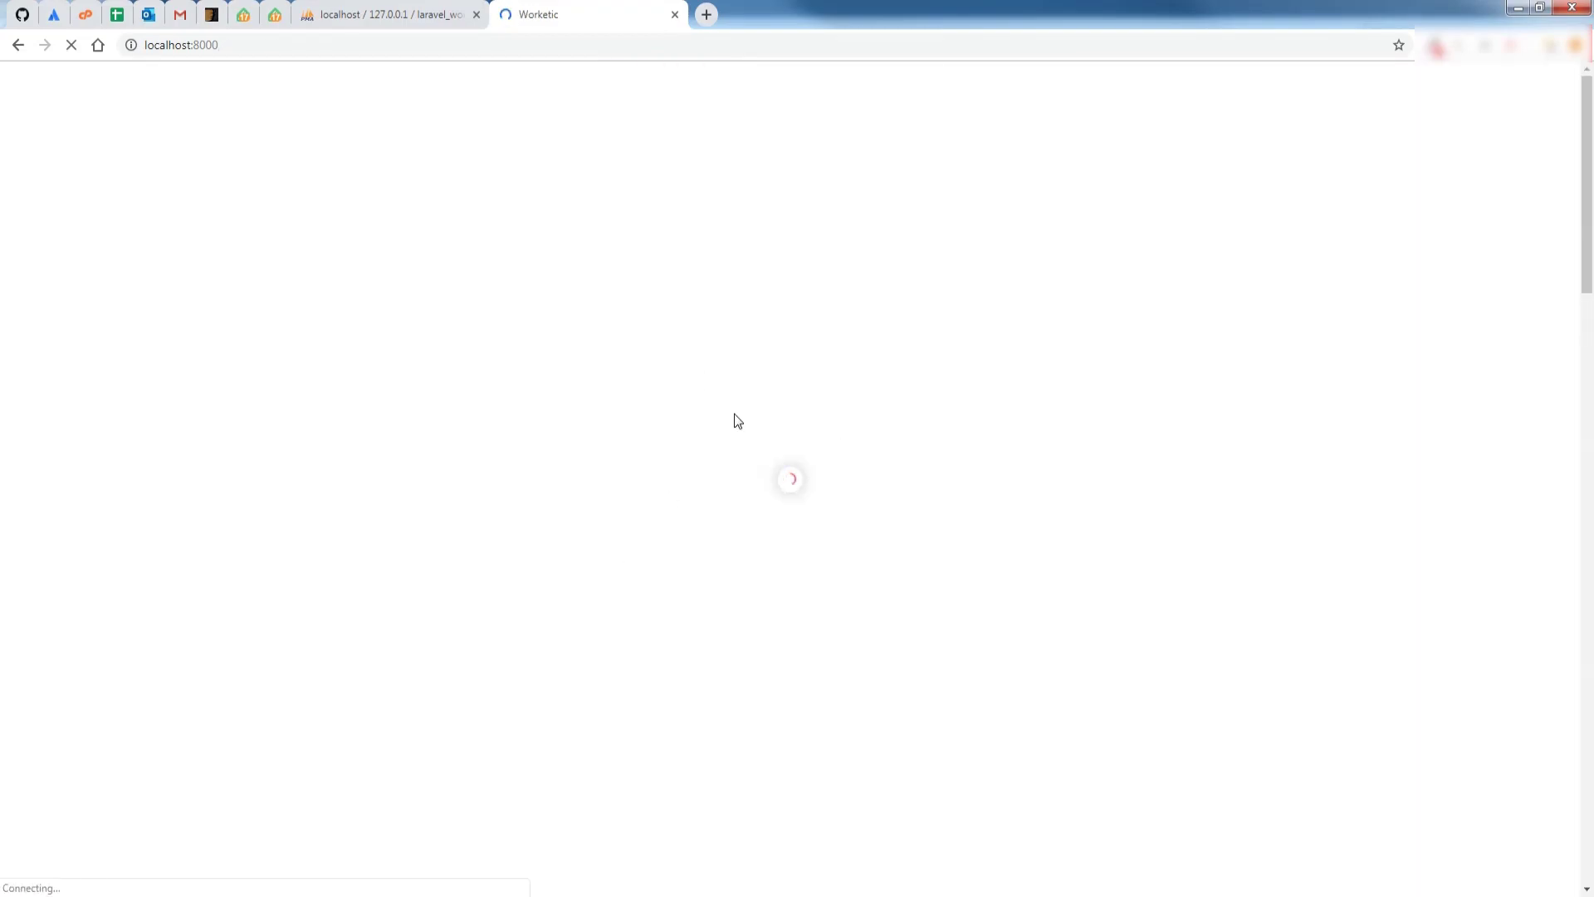
Step: Look through the Worketic homepage sections and return to the hero banner
{"action": "scroll", "coordinate": [711, 268], "scroll_direction": "down", "scroll_amount": 15}
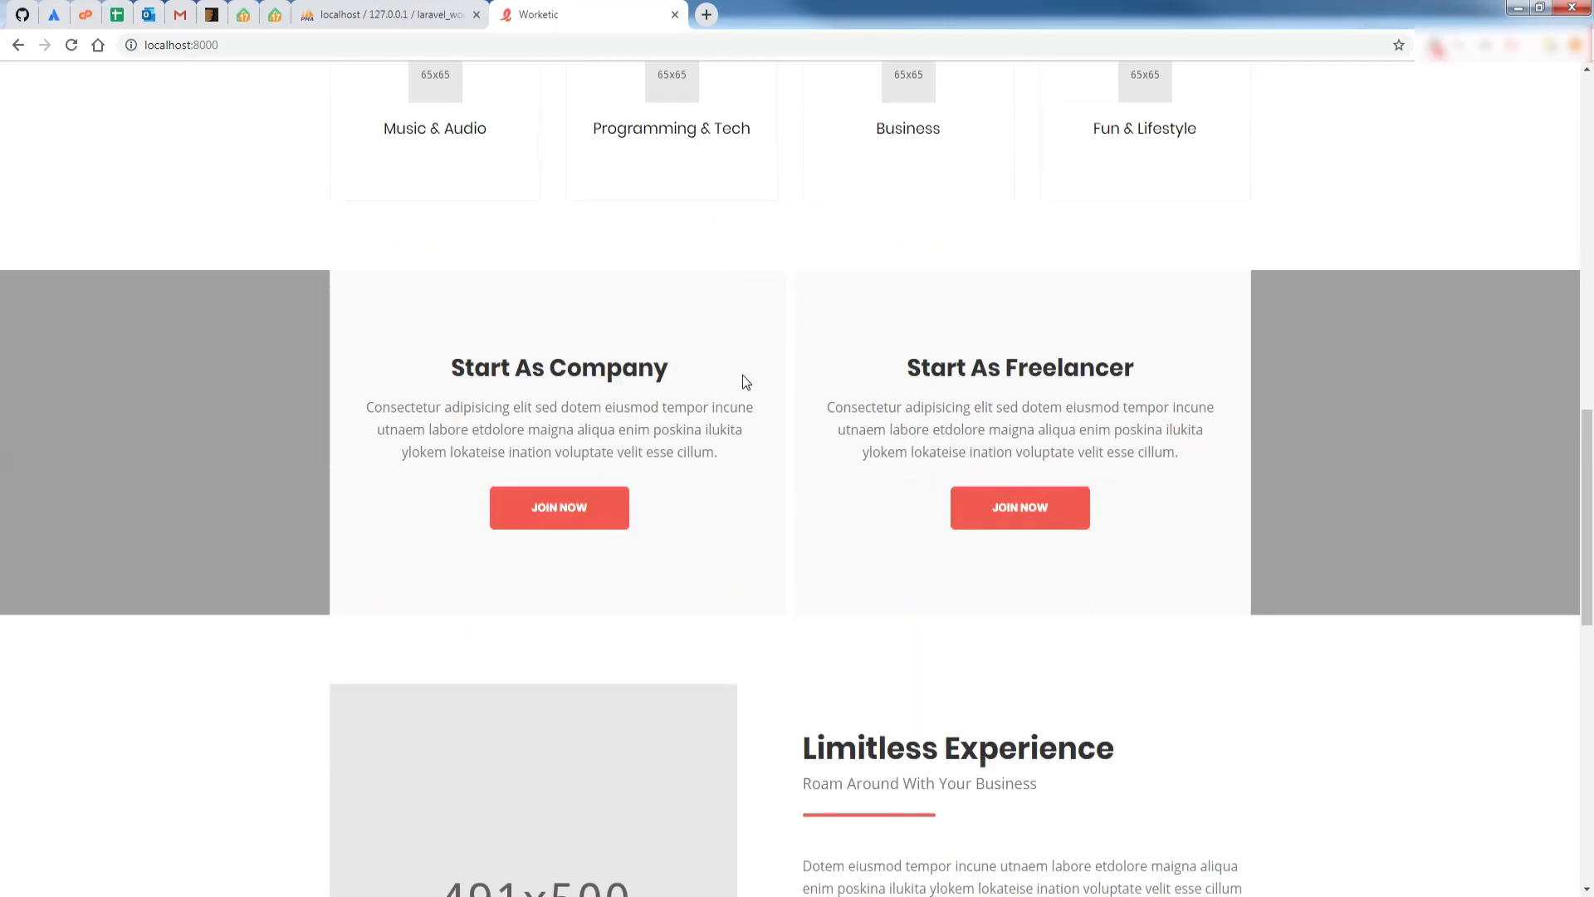
{"action": "left_click_drag", "start_coordinate": [1584, 481], "coordinate": [1571, 224]}
{"action": "left_click_drag", "start_coordinate": [1571, 224], "coordinate": [1571, 164]}
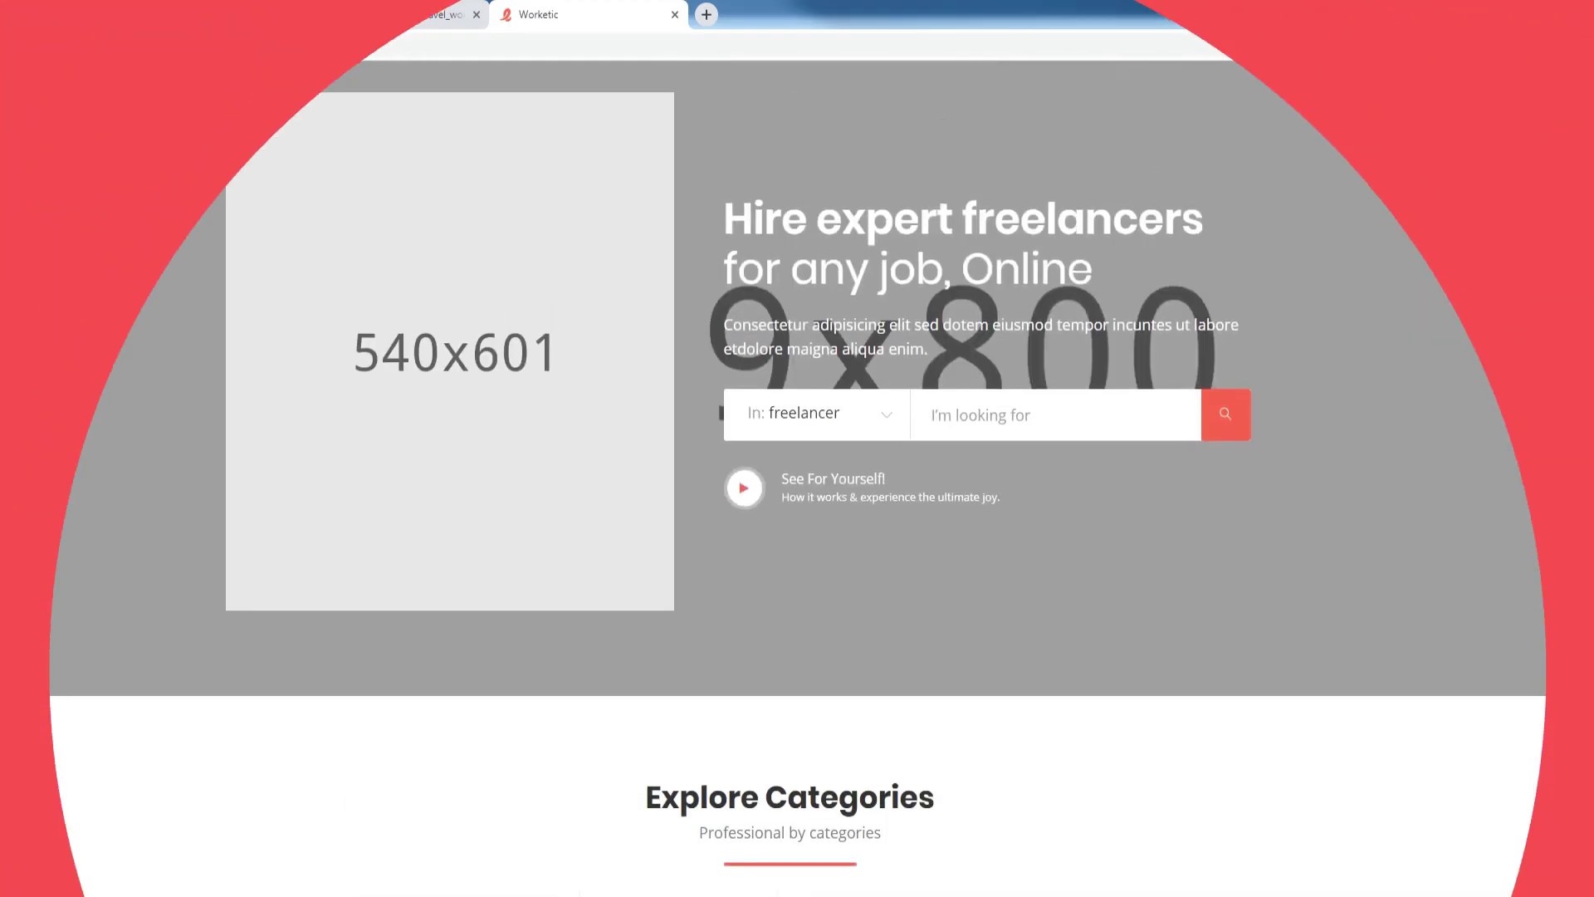